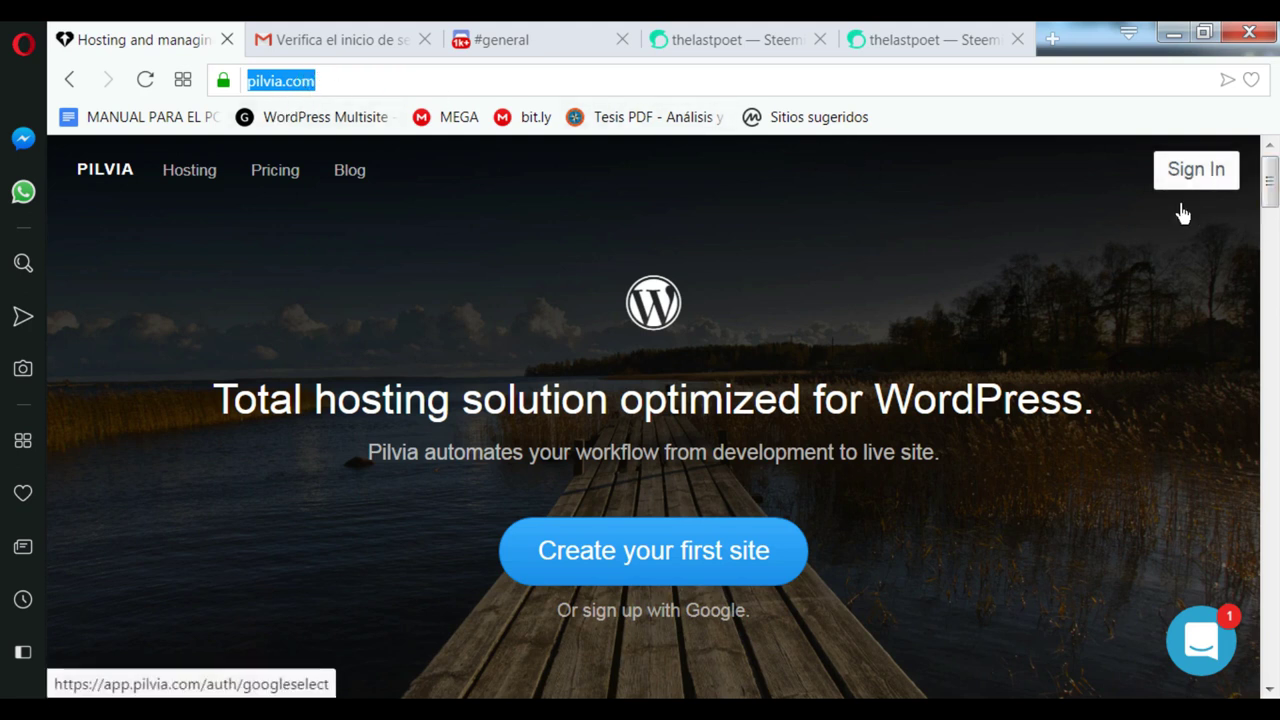
Sign in to Pilvia with the existing Google account to reach the Sites overview.
click(1208, 180)
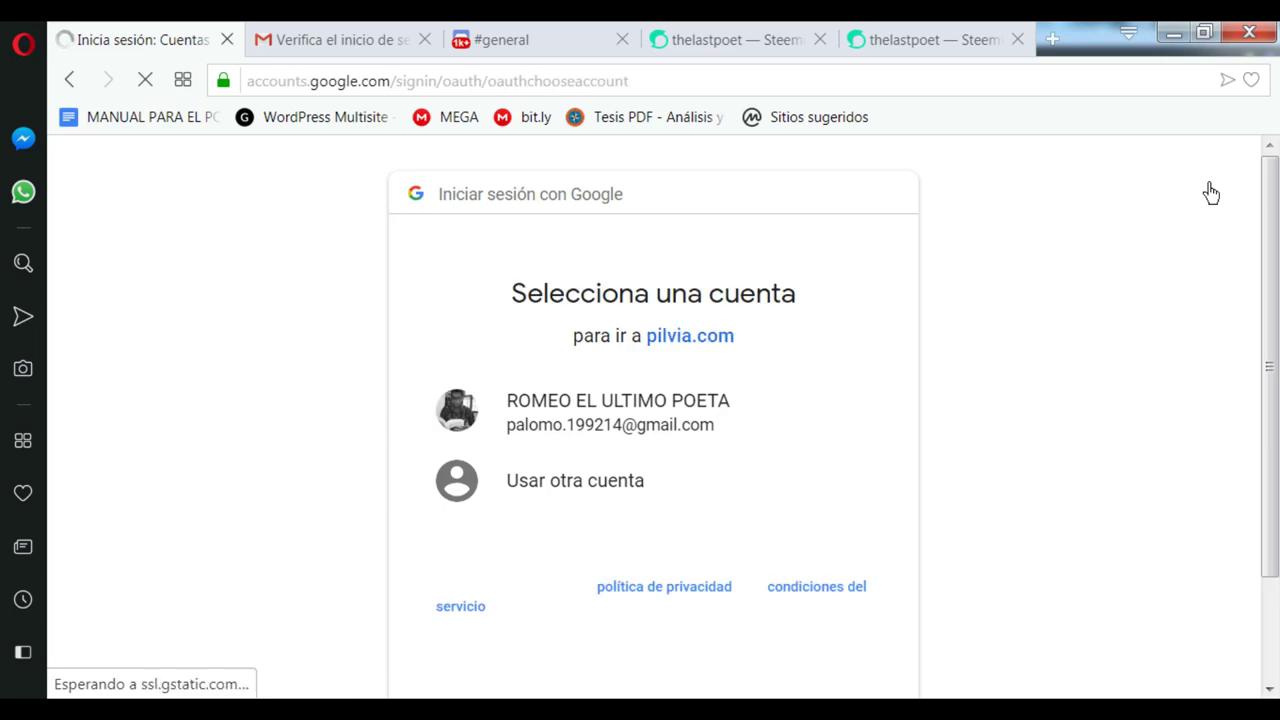
click(662, 425)
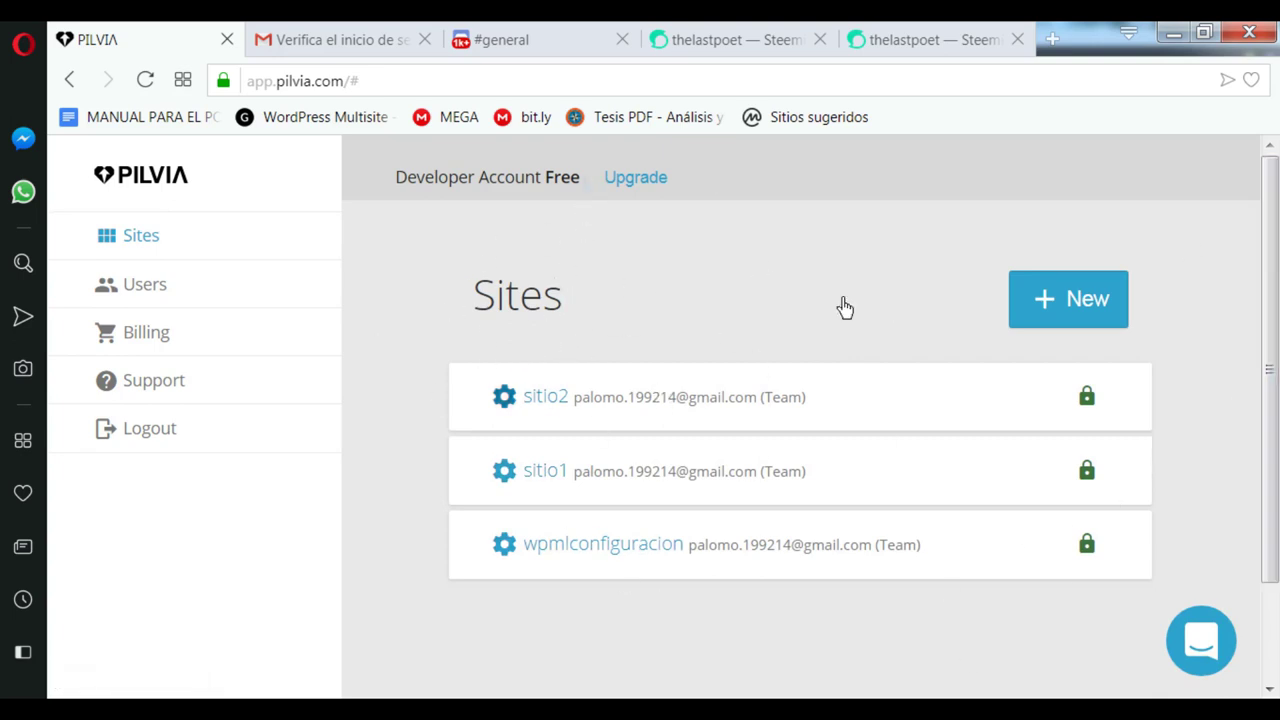
drag(472, 305, 603, 323)
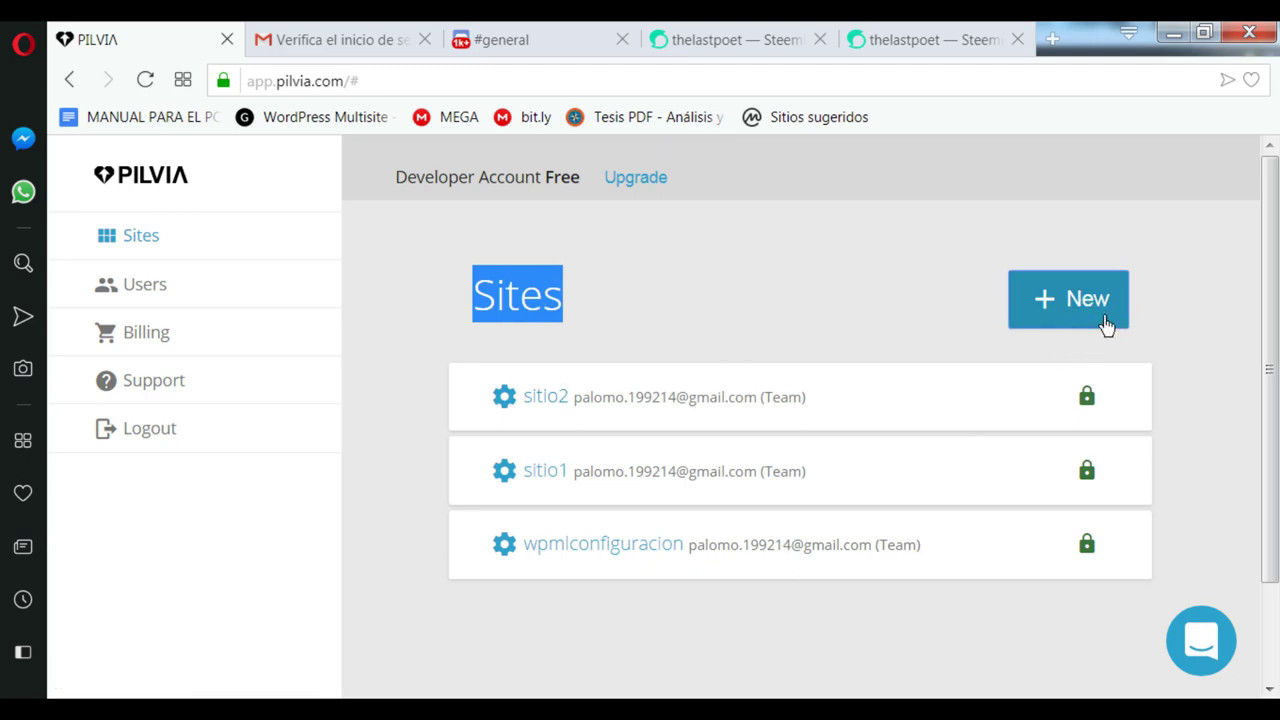
Create a new Pilvia site named thelastpoet2 with the WordPress installation option enabled.
scroll(1100, 300, down, 1)
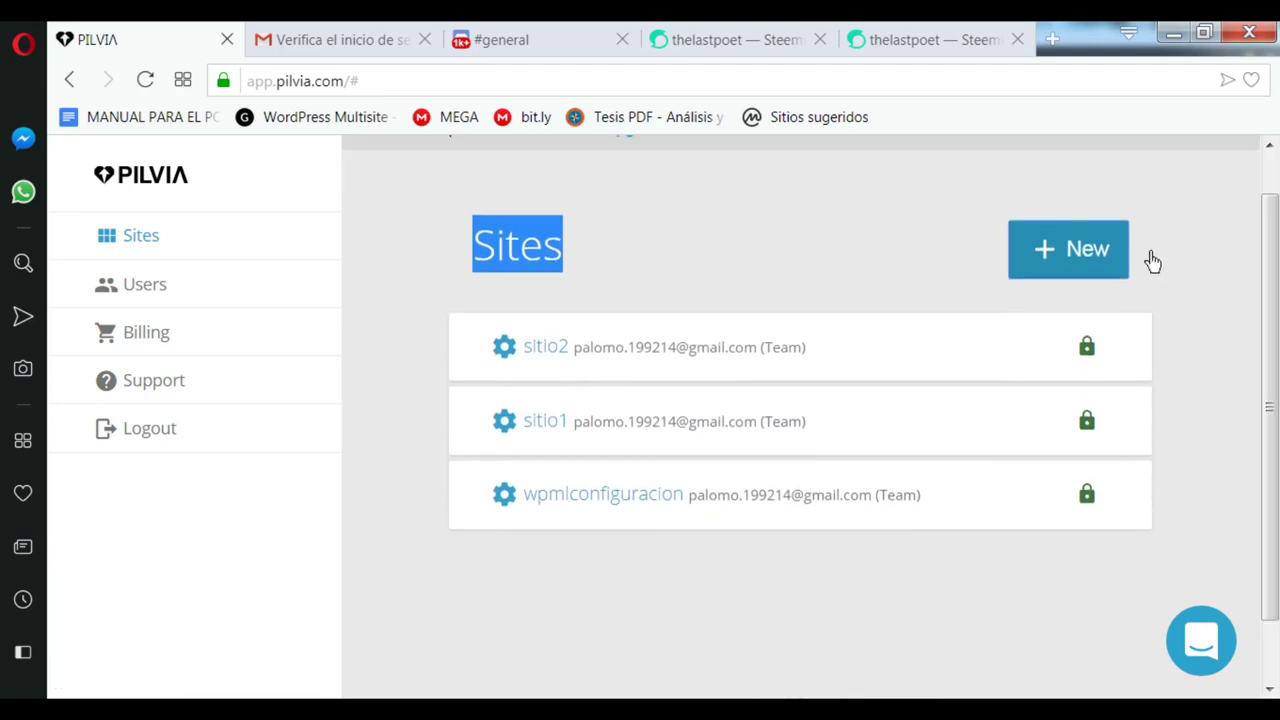
click(1085, 252)
text(he)
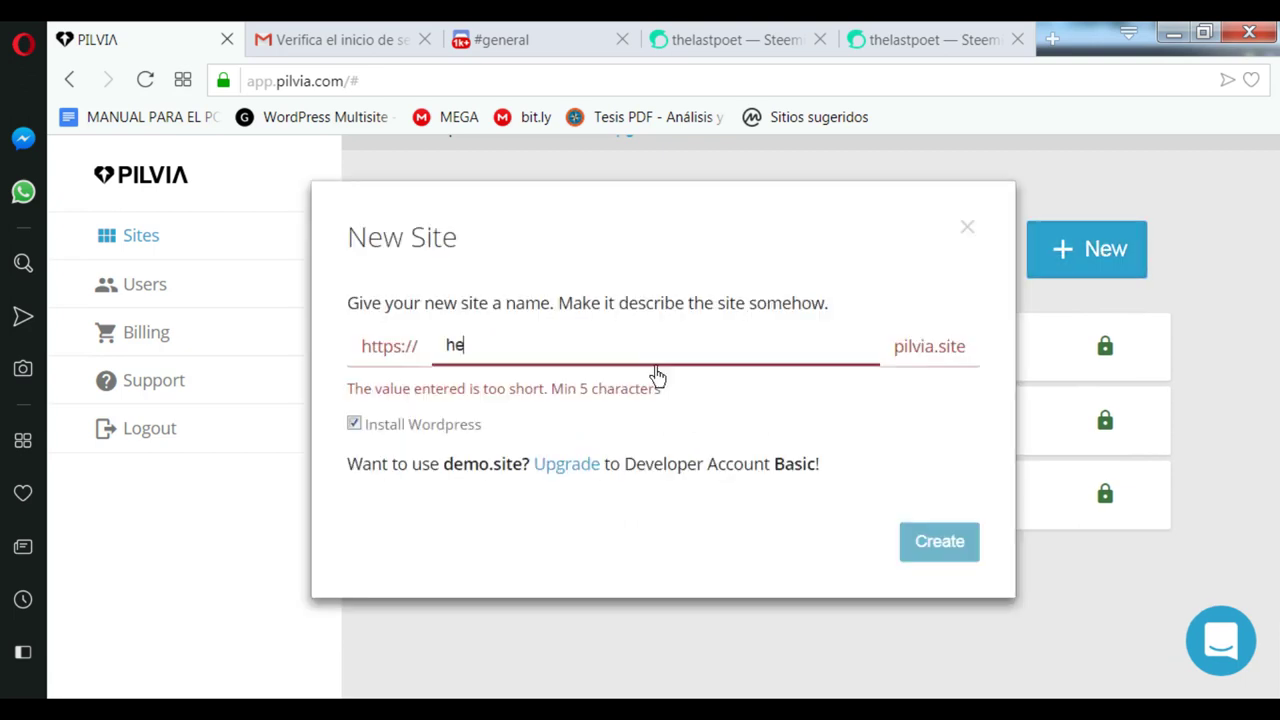
key(BackSpace)
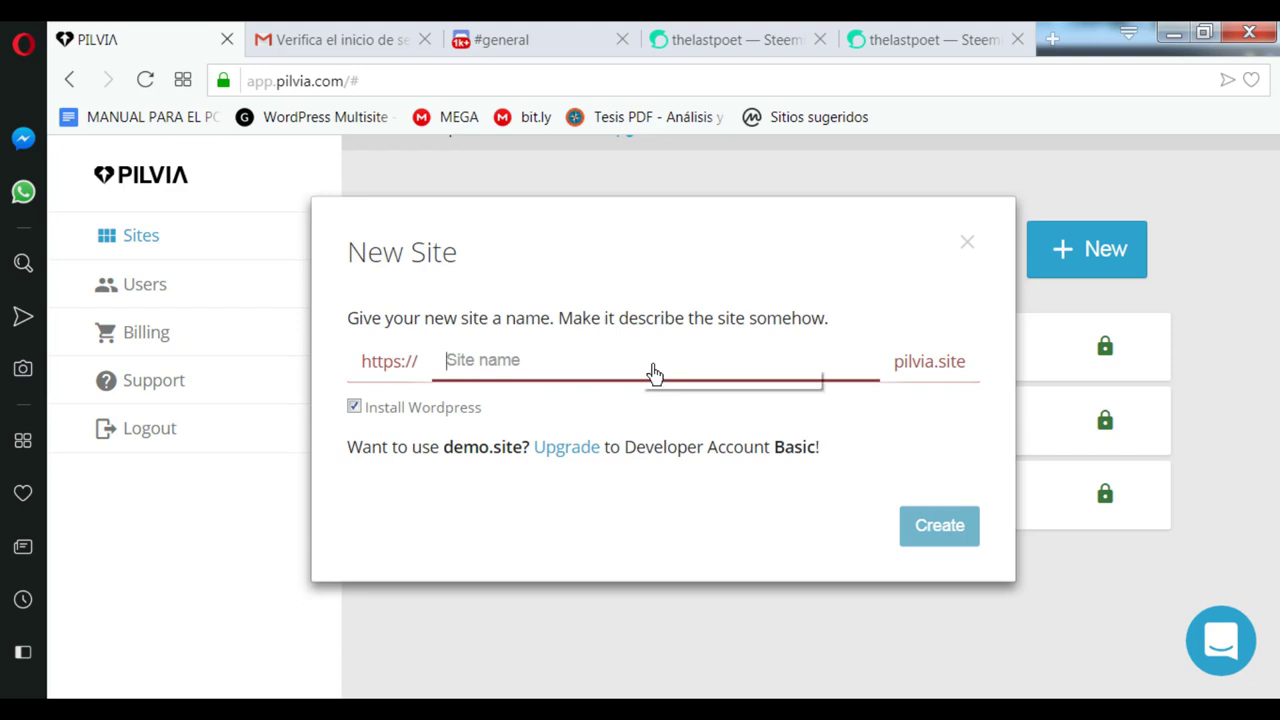
text(the)
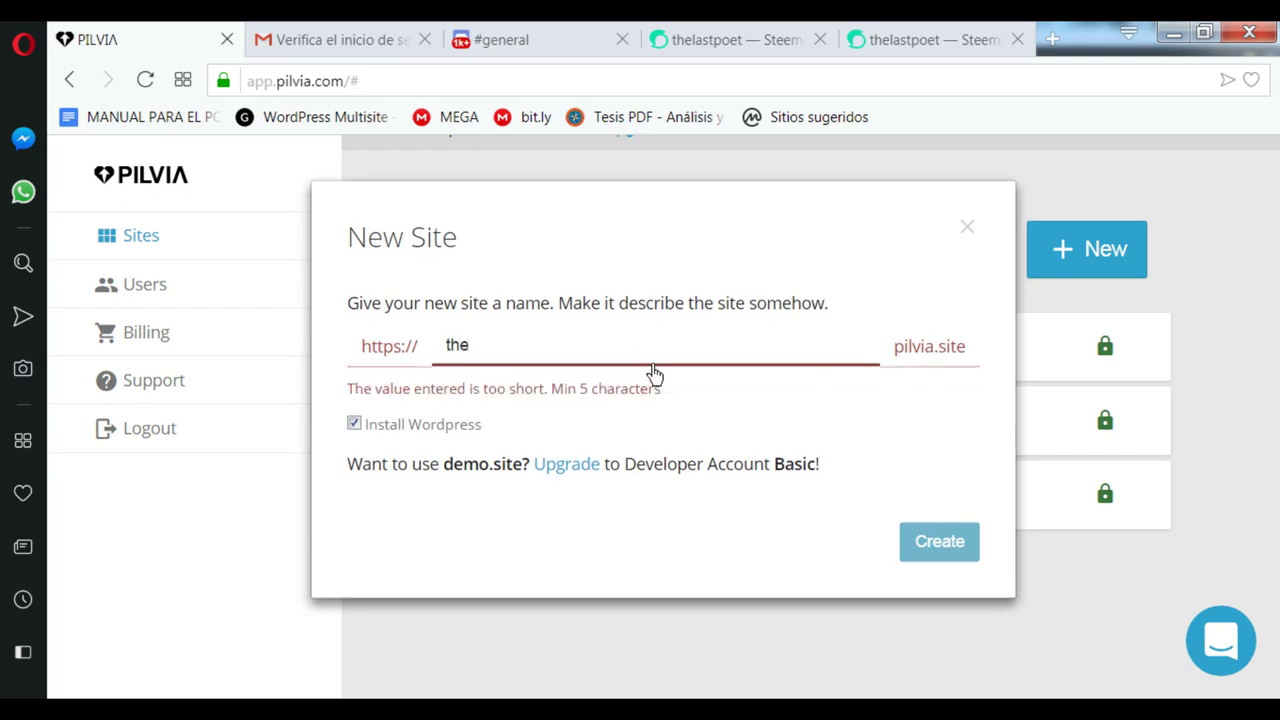
text(lastpoet2)
click(958, 543)
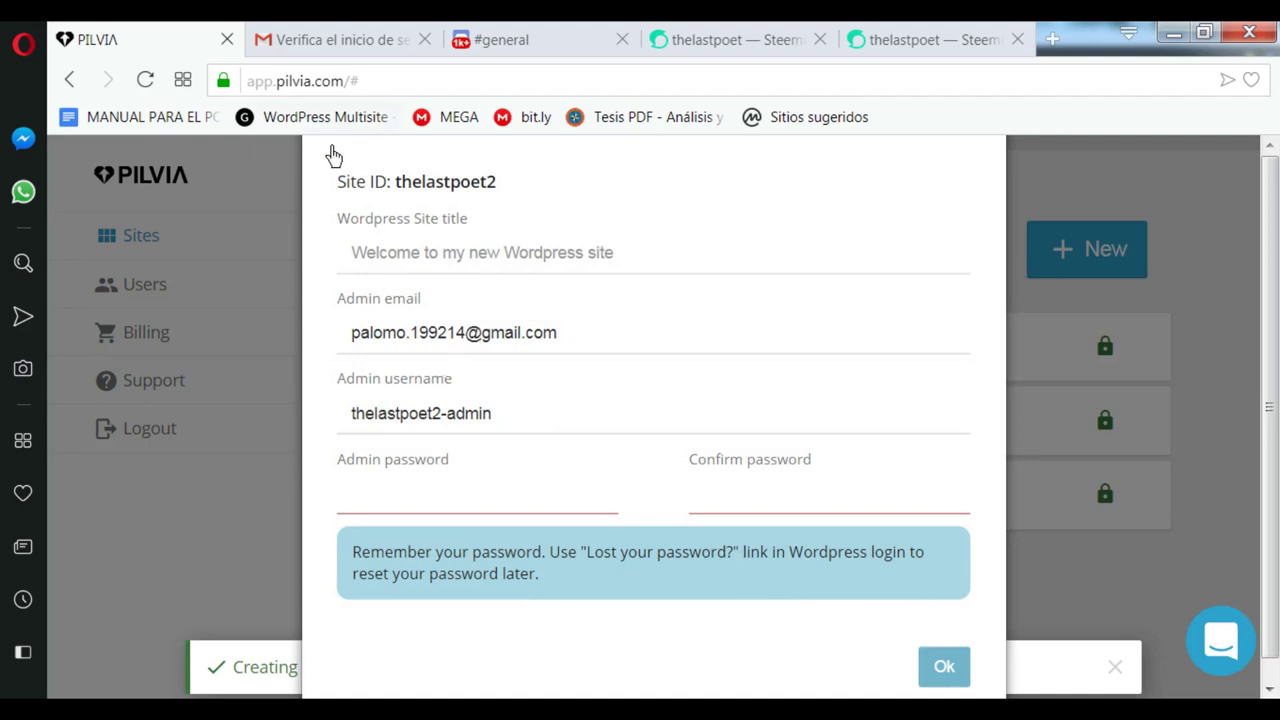
Set the WordPress admin username to thelastpoet2, leaving the site title and admin email at their defaults.
click(410, 262)
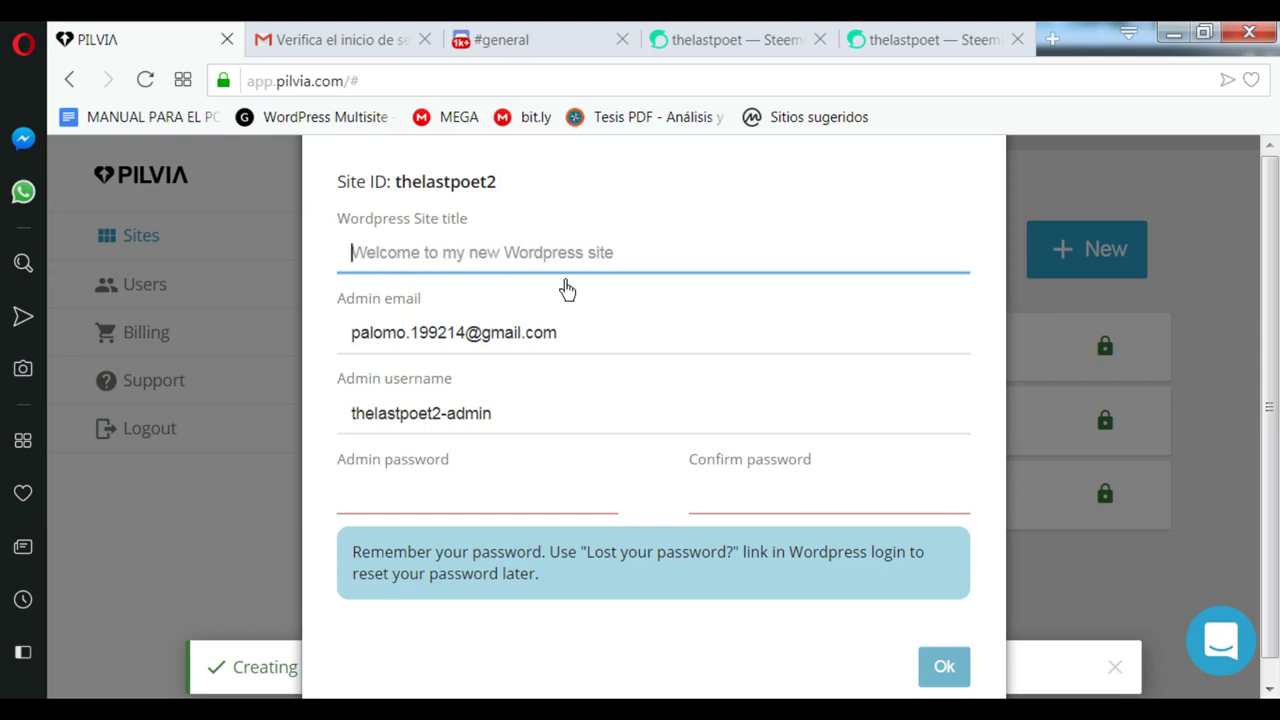
double_click(401, 335)
click(505, 427)
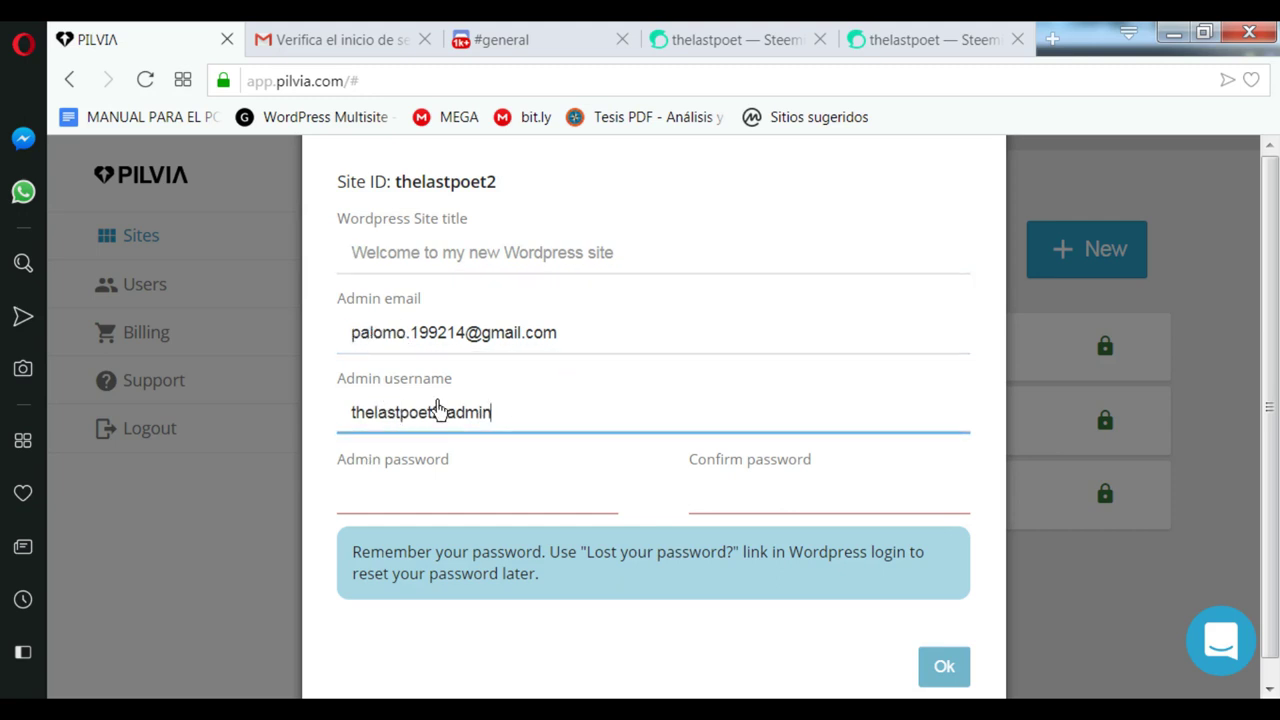
key(BackSpace)
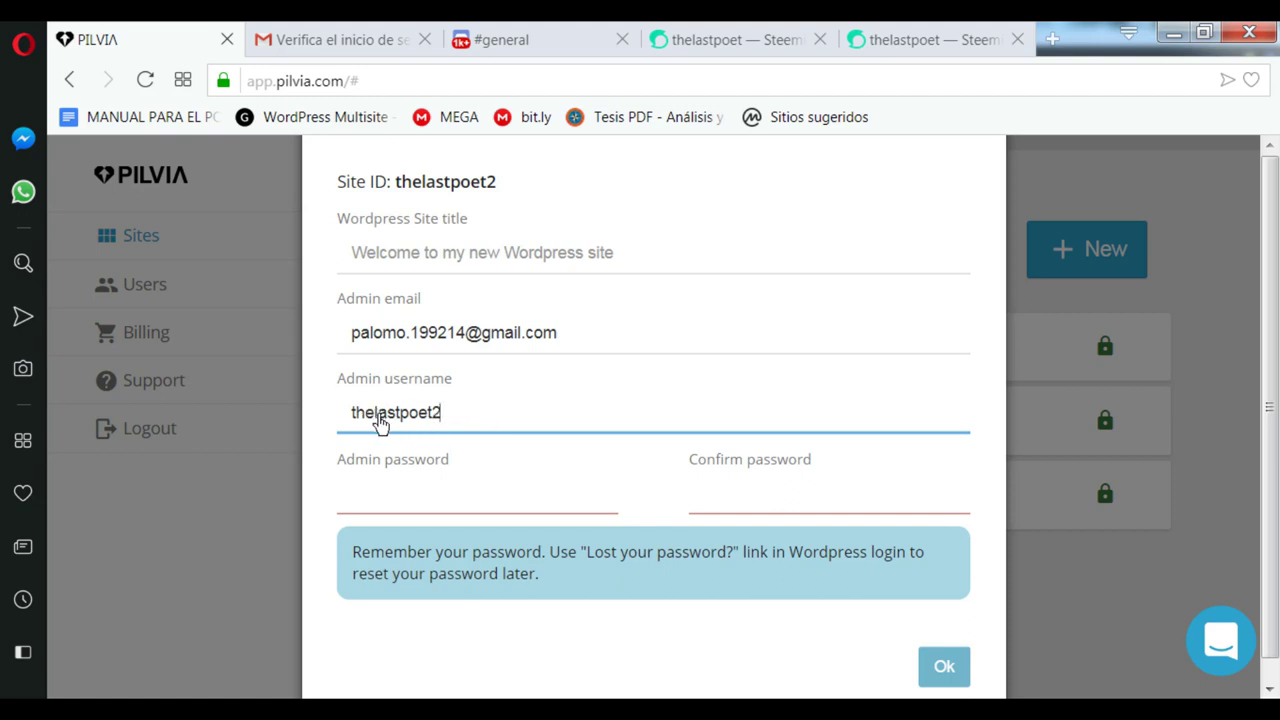
Enter and confirm the WordPress admin password, and submit the setup form to install WordPress.
click(400, 519)
text(p)
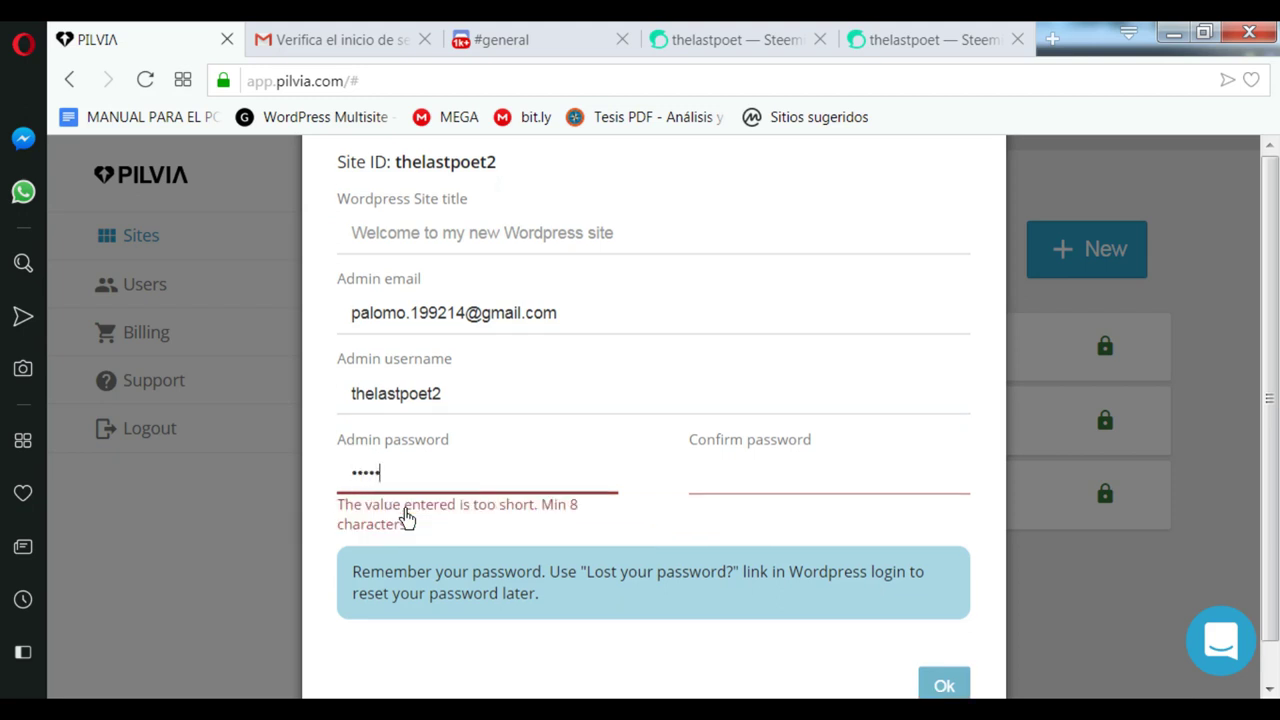
click(802, 503)
text(pa)
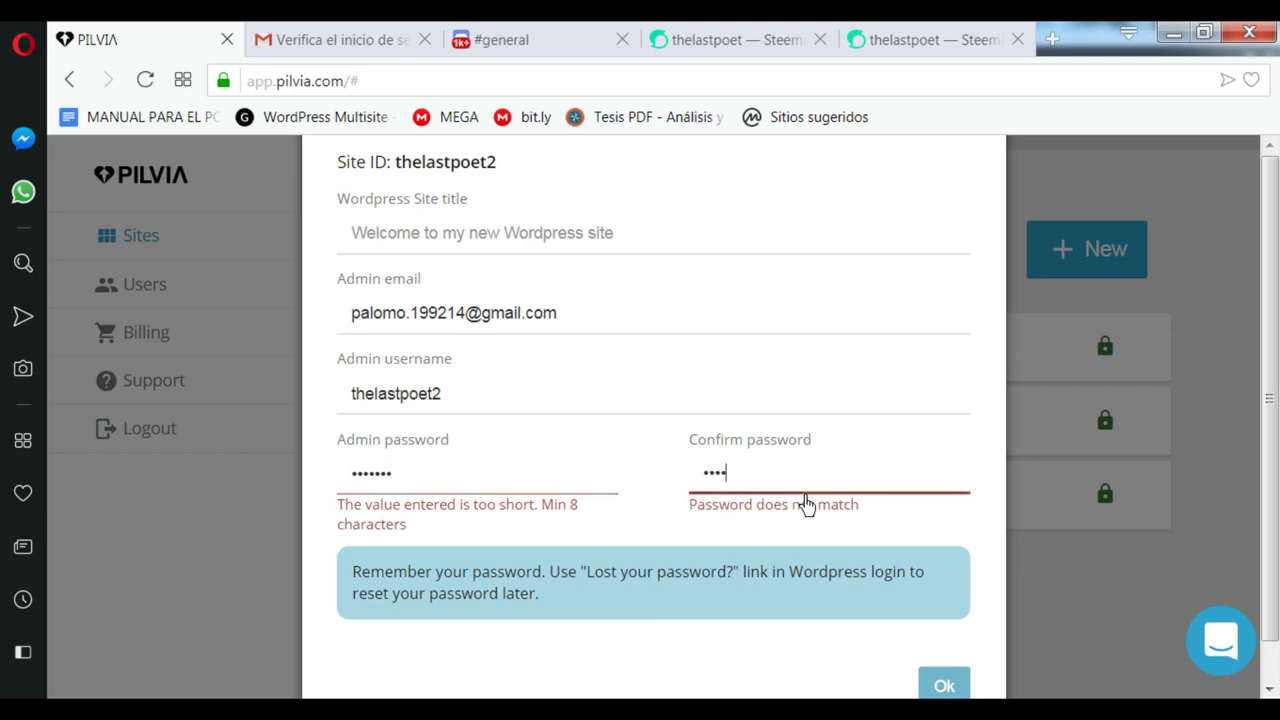
text(ssword)
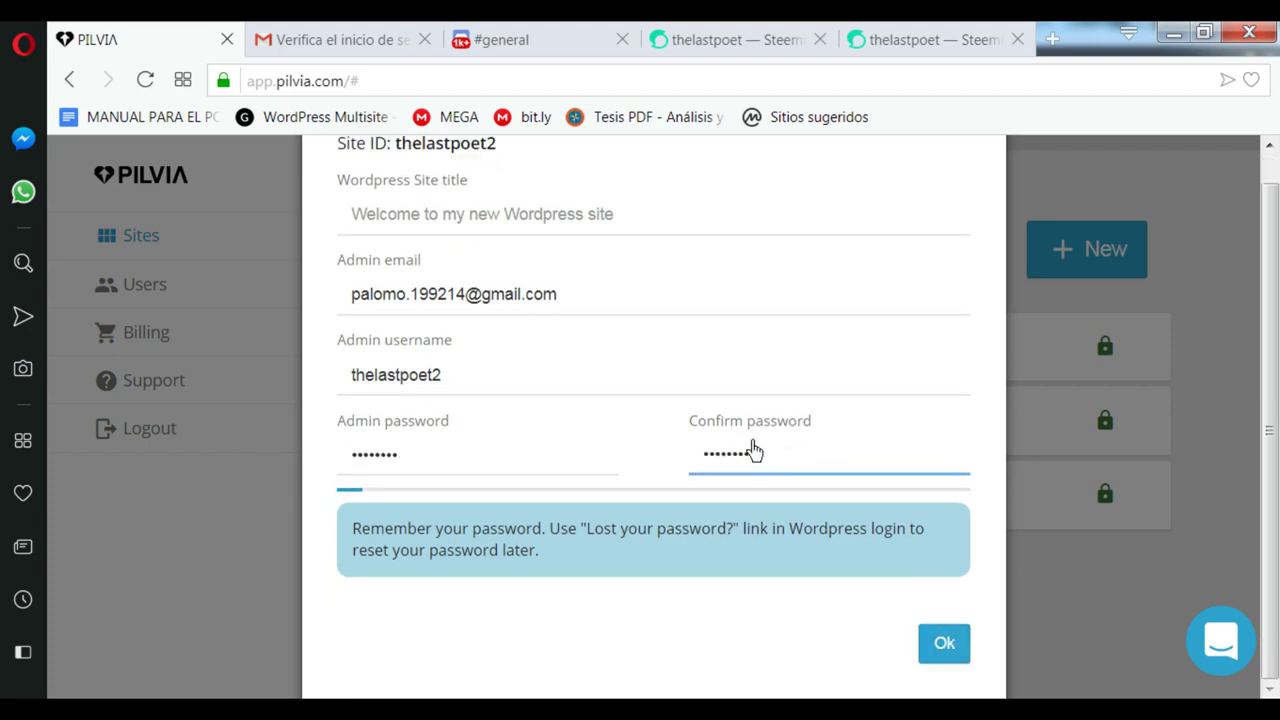
click(958, 656)
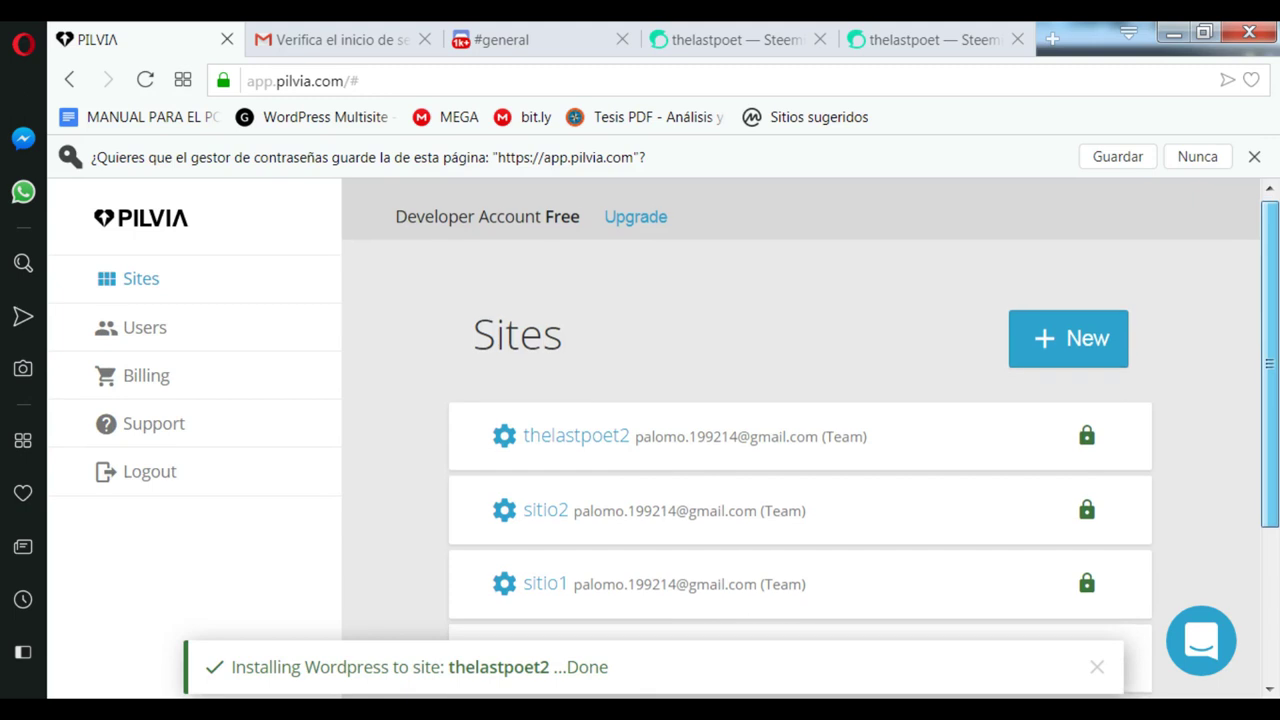
Expand the details of the newly created thelastpoet2 site in the site list.
scroll(800, 440, down, 3)
scroll(1071, 371, up, 3)
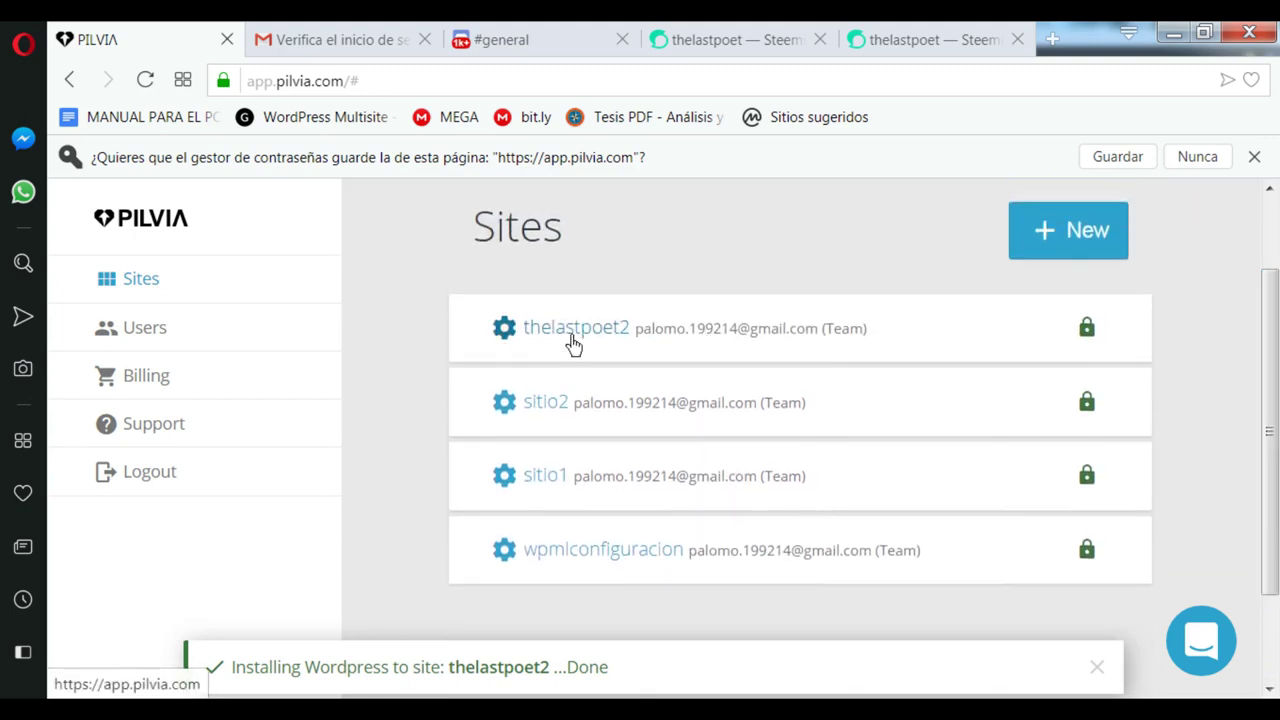
click(680, 342)
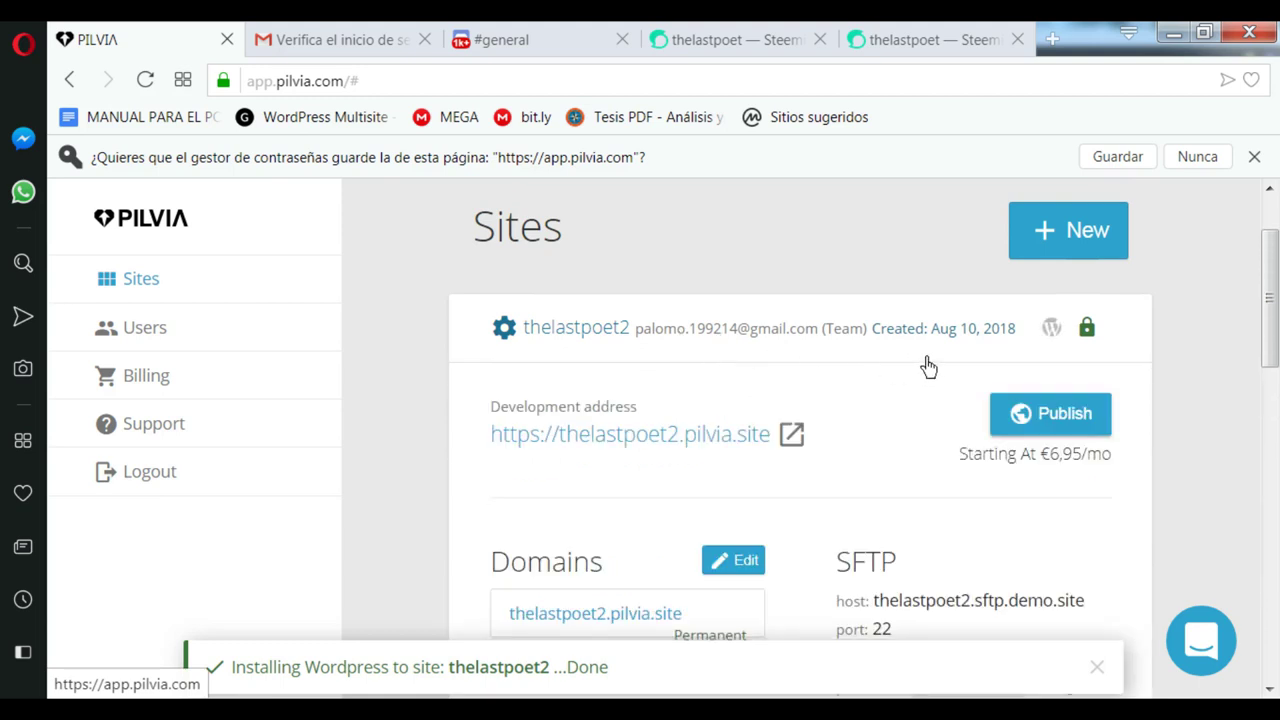
Open the WP Admin login page of the thelastpoet2 site.
scroll(976, 345, down, 3)
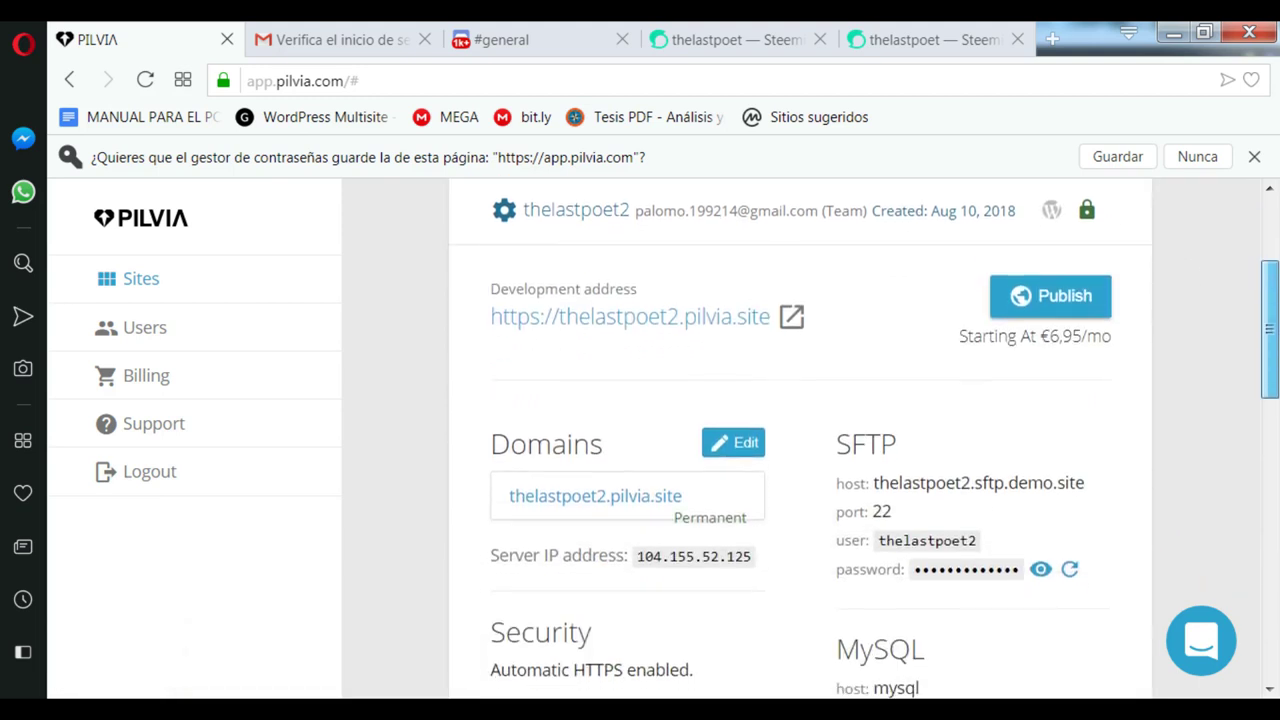
scroll(1194, 477, down, 4)
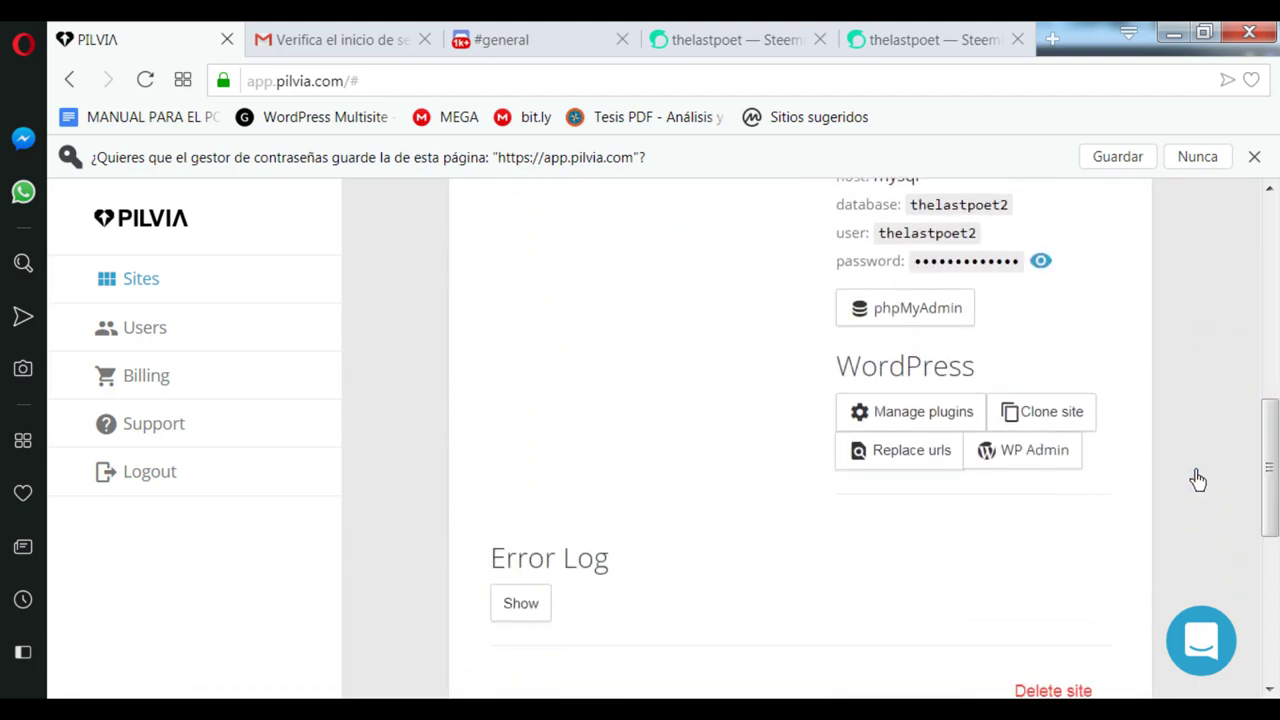
click(1036, 466)
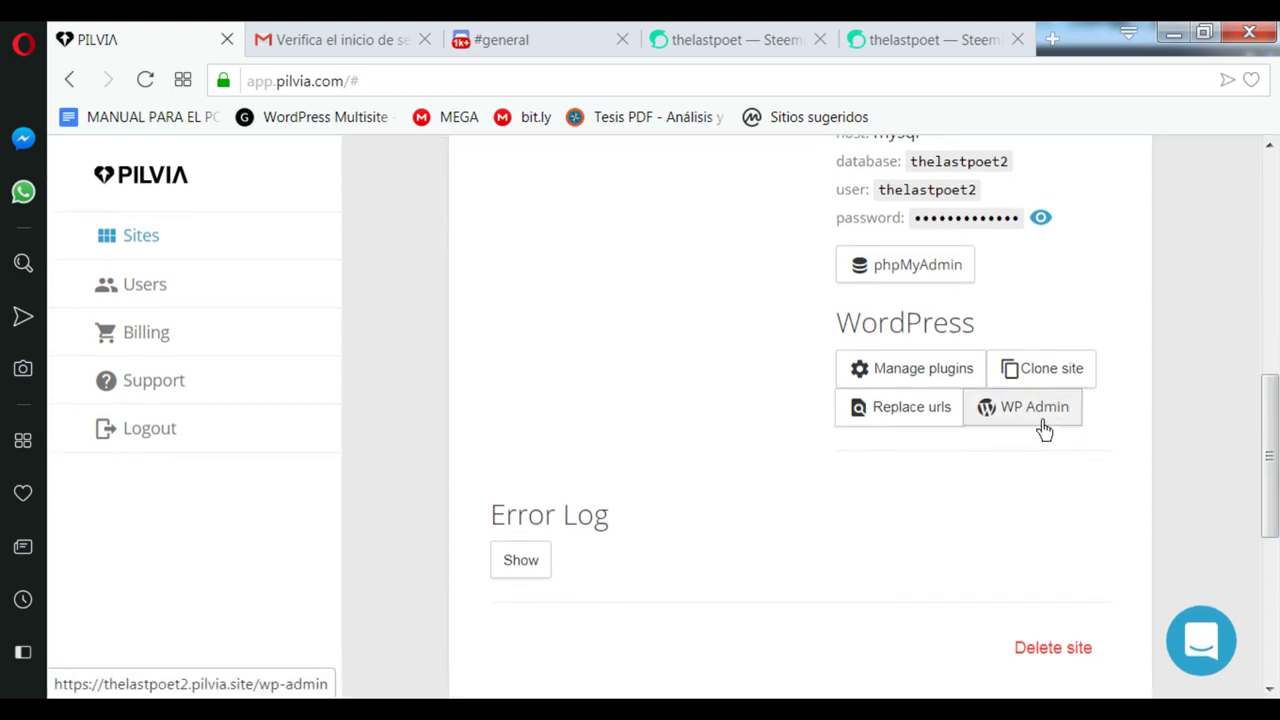
click(1029, 427)
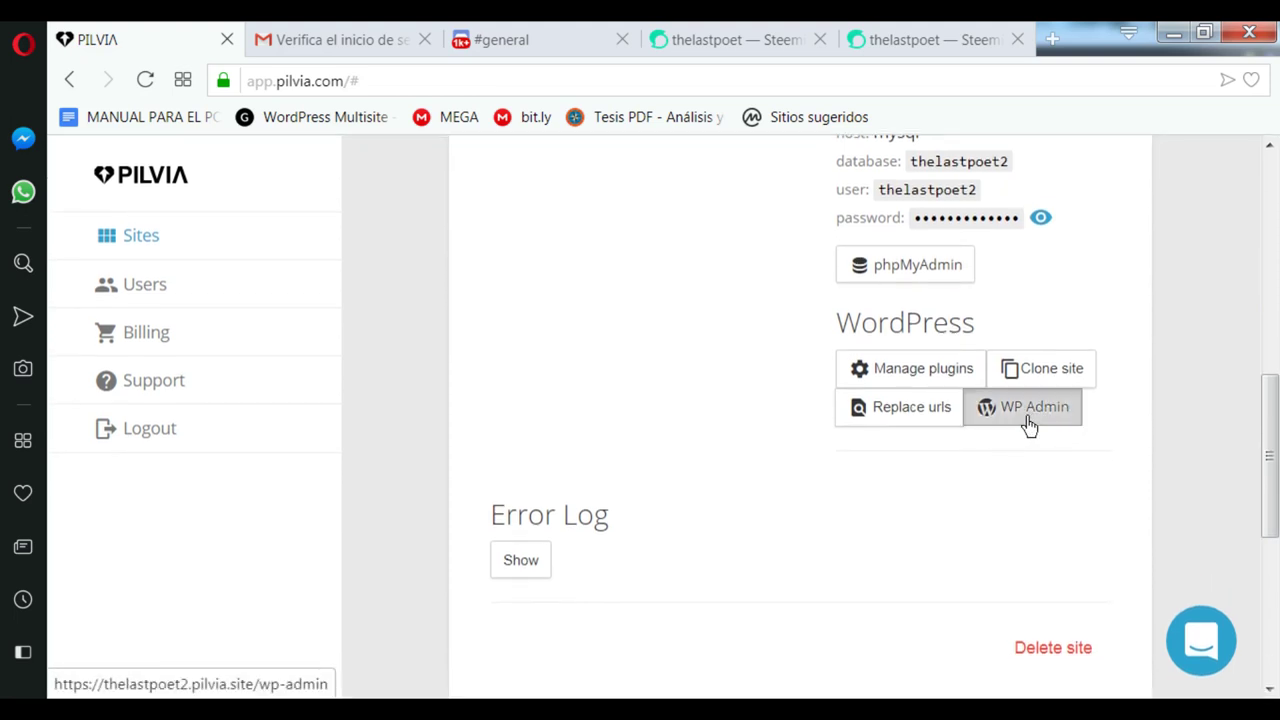
click(1029, 427)
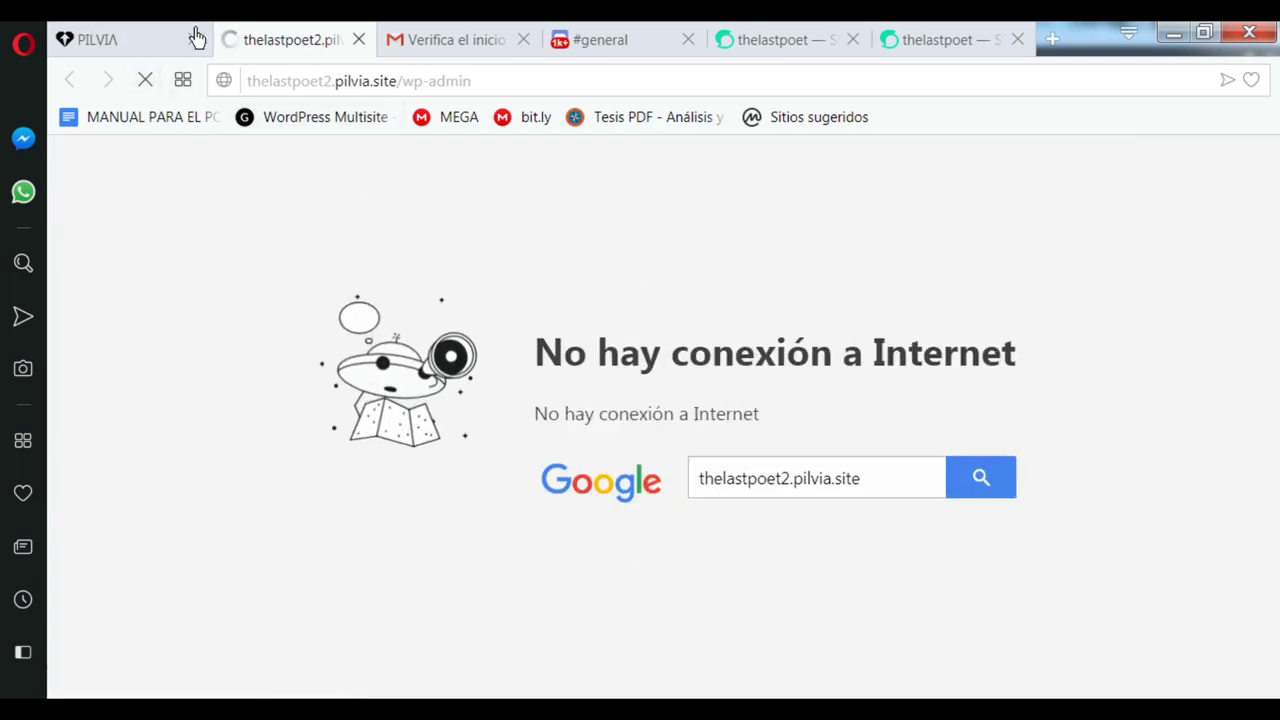
click(152, 90)
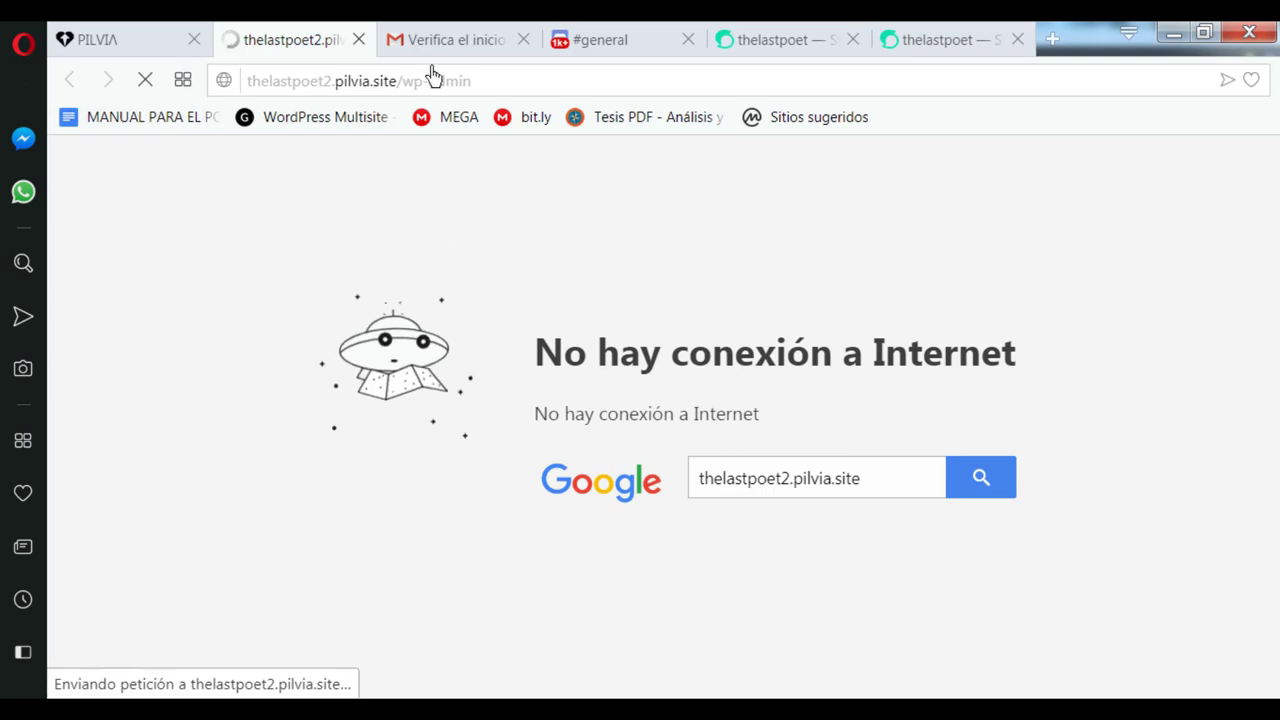
click(130, 48)
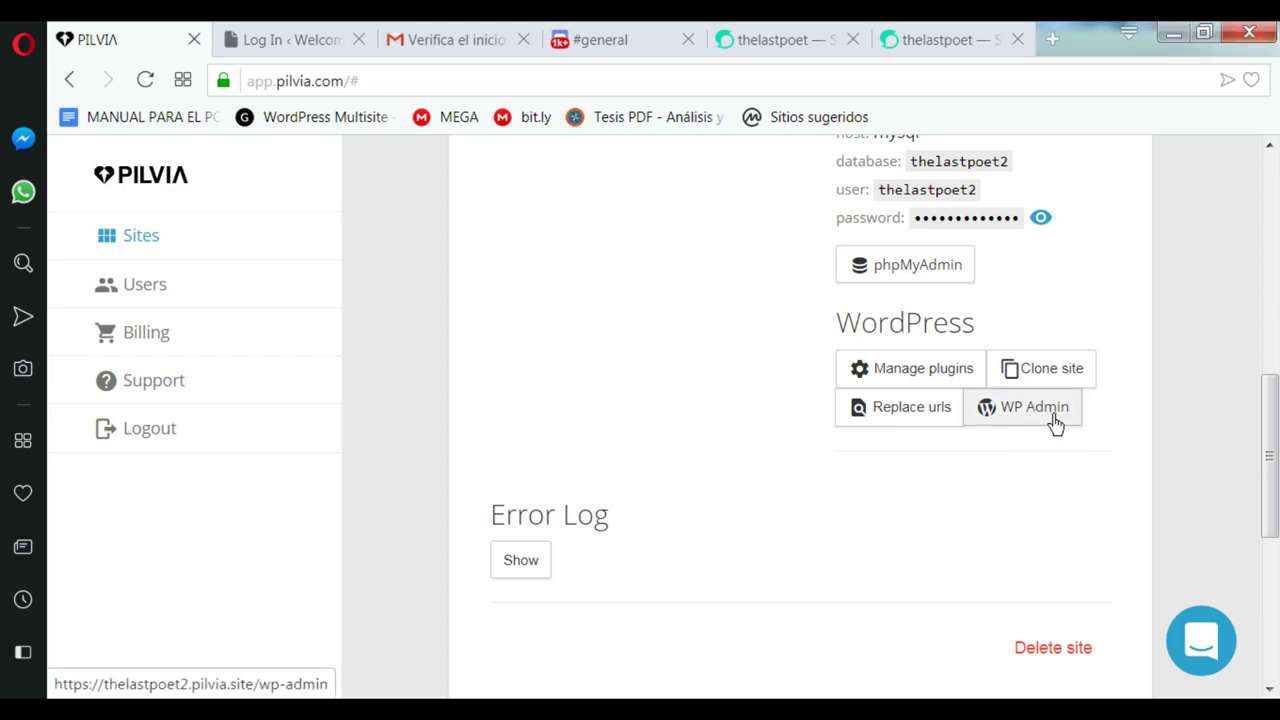
click(305, 45)
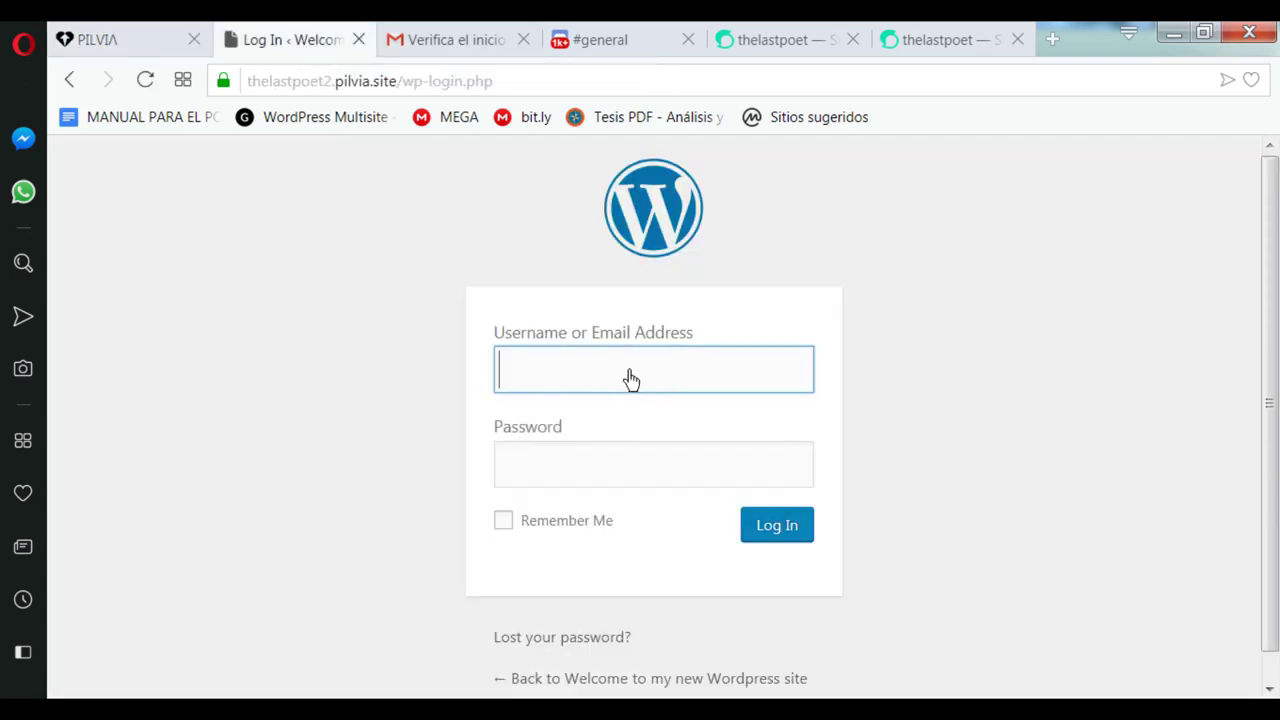
key(alt+Tab)
drag(880, 88, 744, 84)
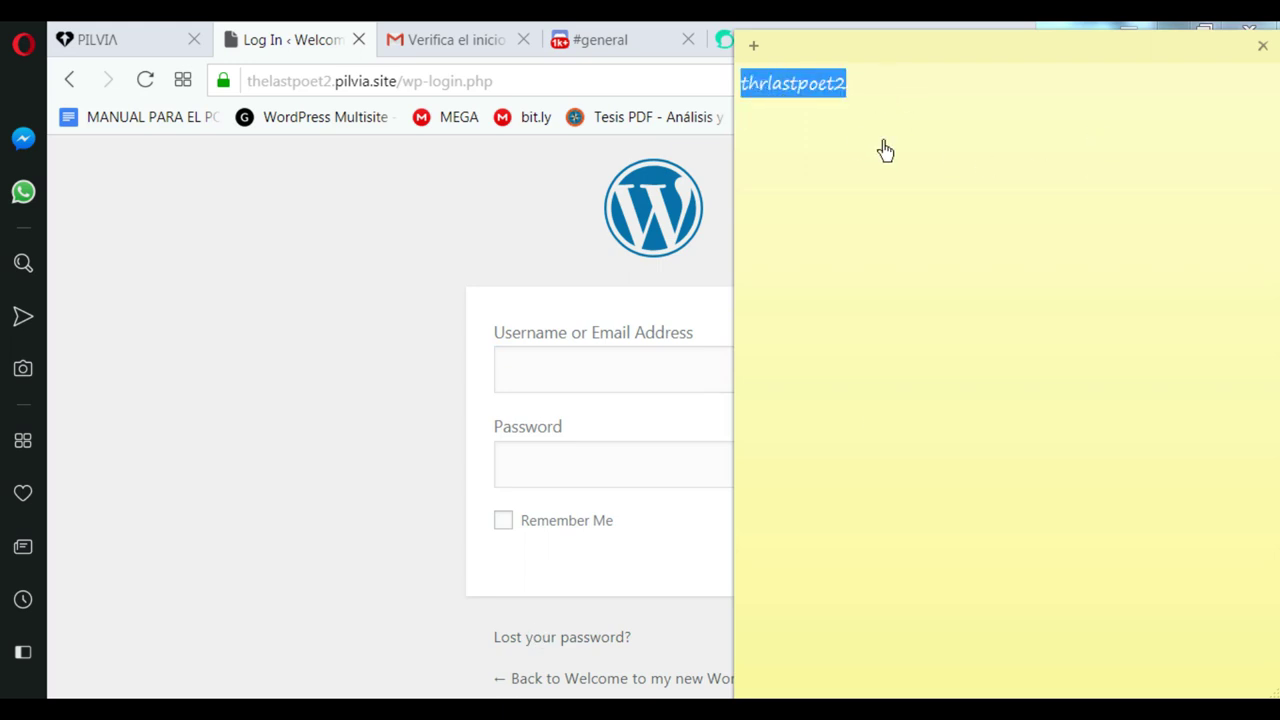
click(851, 126)
click(771, 90)
key(BackSpace)
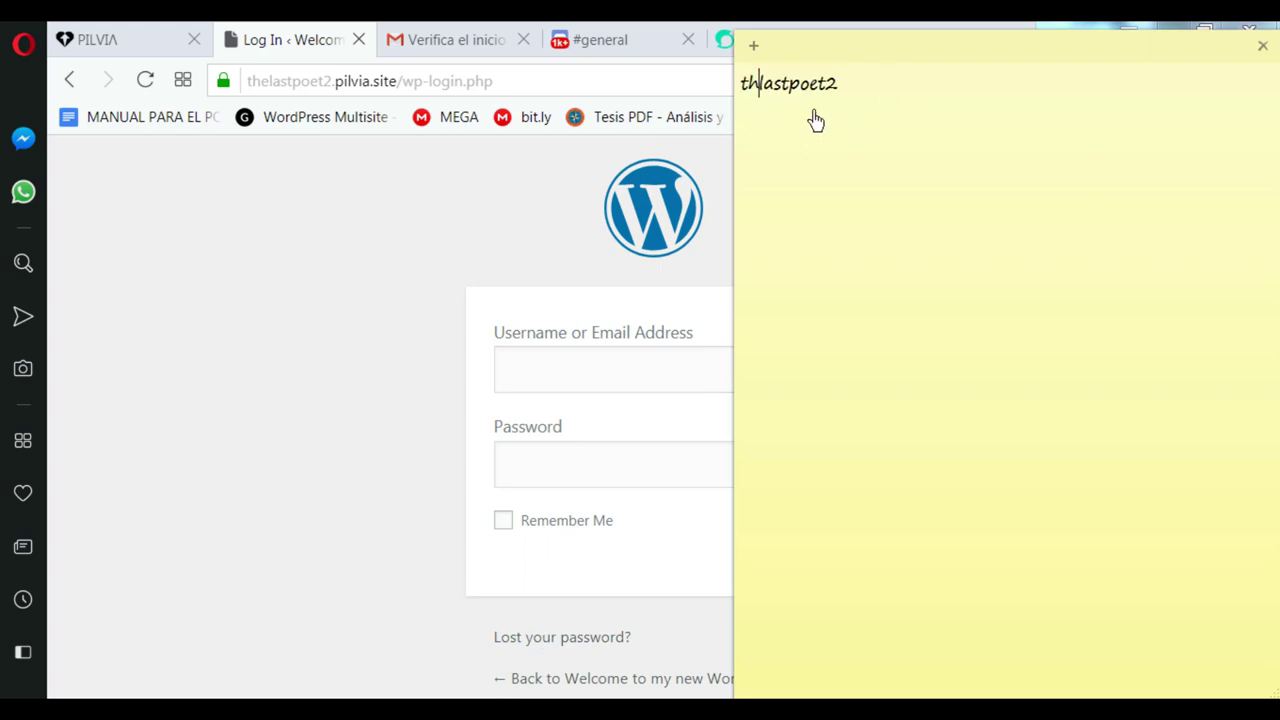
text(e)
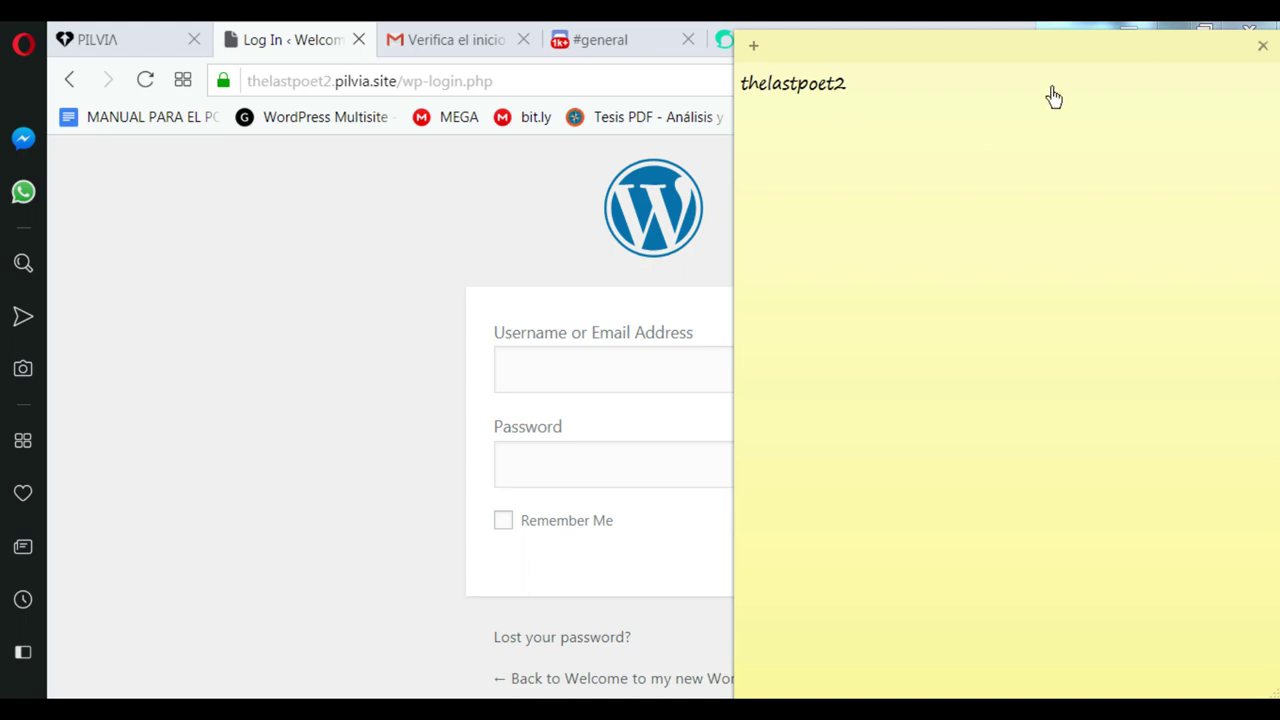
Log in to WordPress with the username thelastpoet2 and the admin password.
click(623, 477)
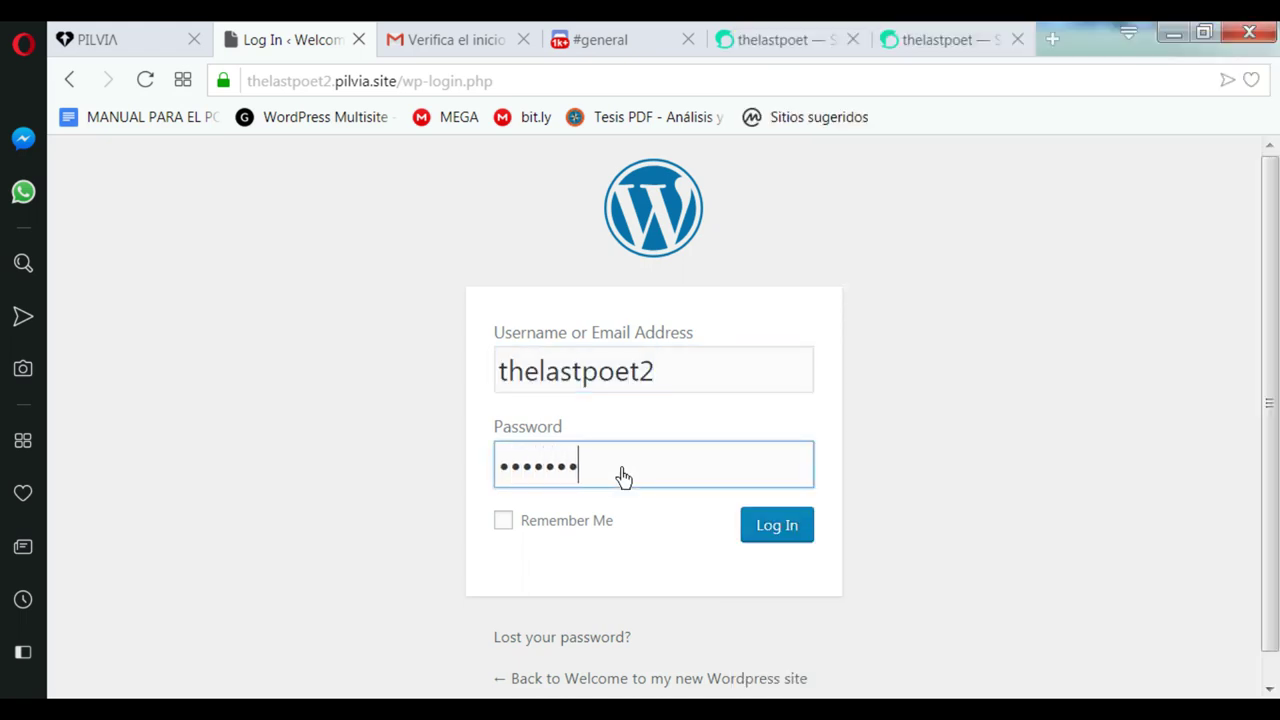
key(Return)
Open the General Settings page of the WordPress site.
scroll(663, 449, down, 1)
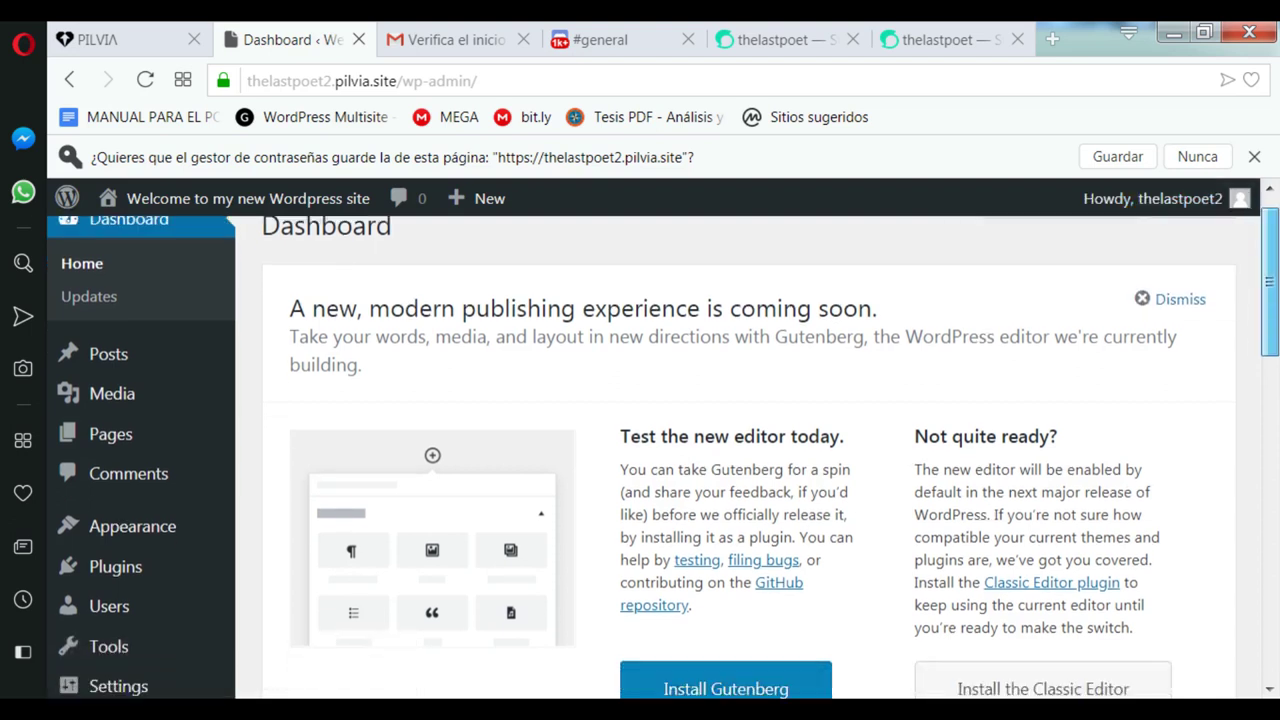
scroll(1186, 325, down, 3)
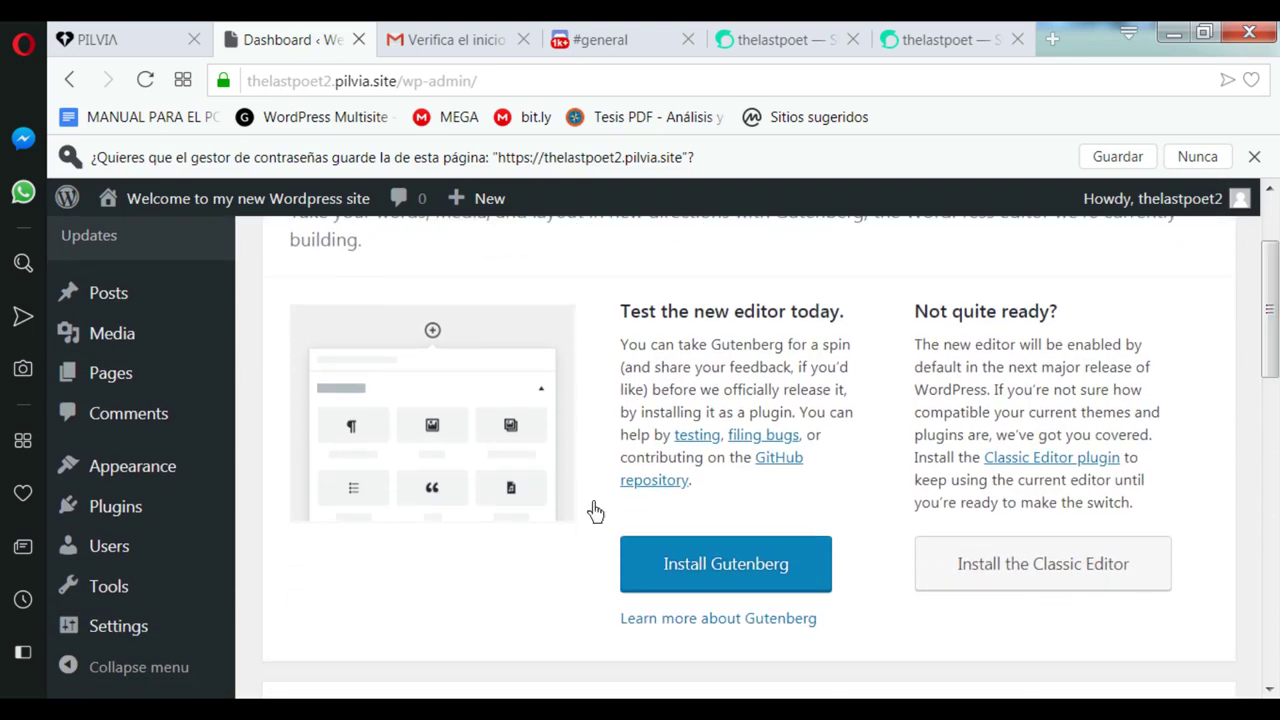
mouse_move(118, 641)
click(300, 446)
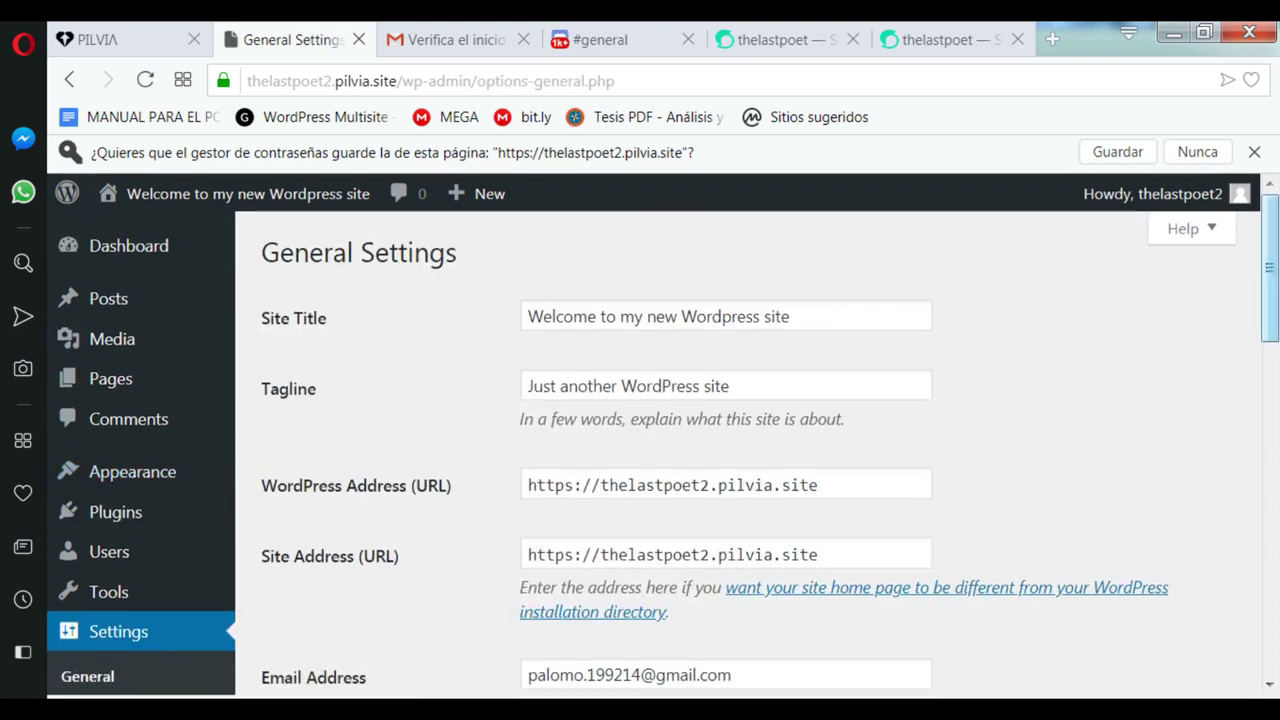
Set the site language to Español in General Settings and save the changes.
scroll(1268, 300, down, 4)
scroll(800, 352, down, 7)
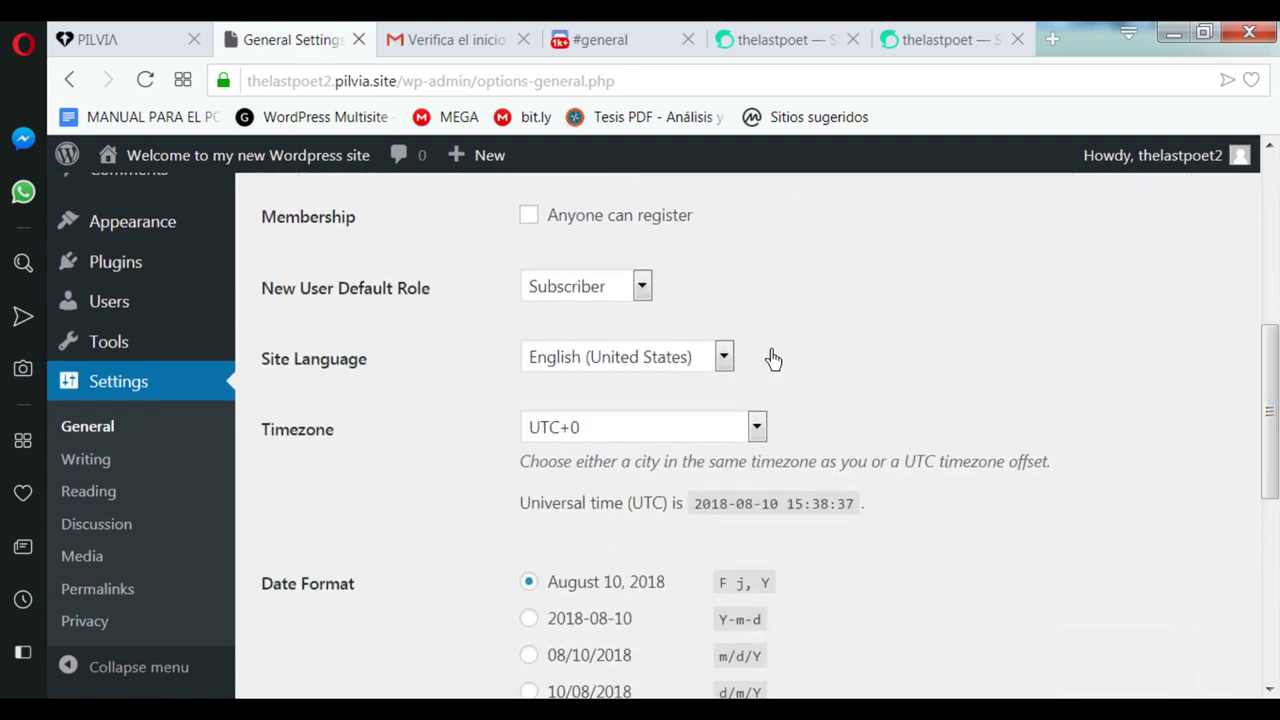
click(731, 362)
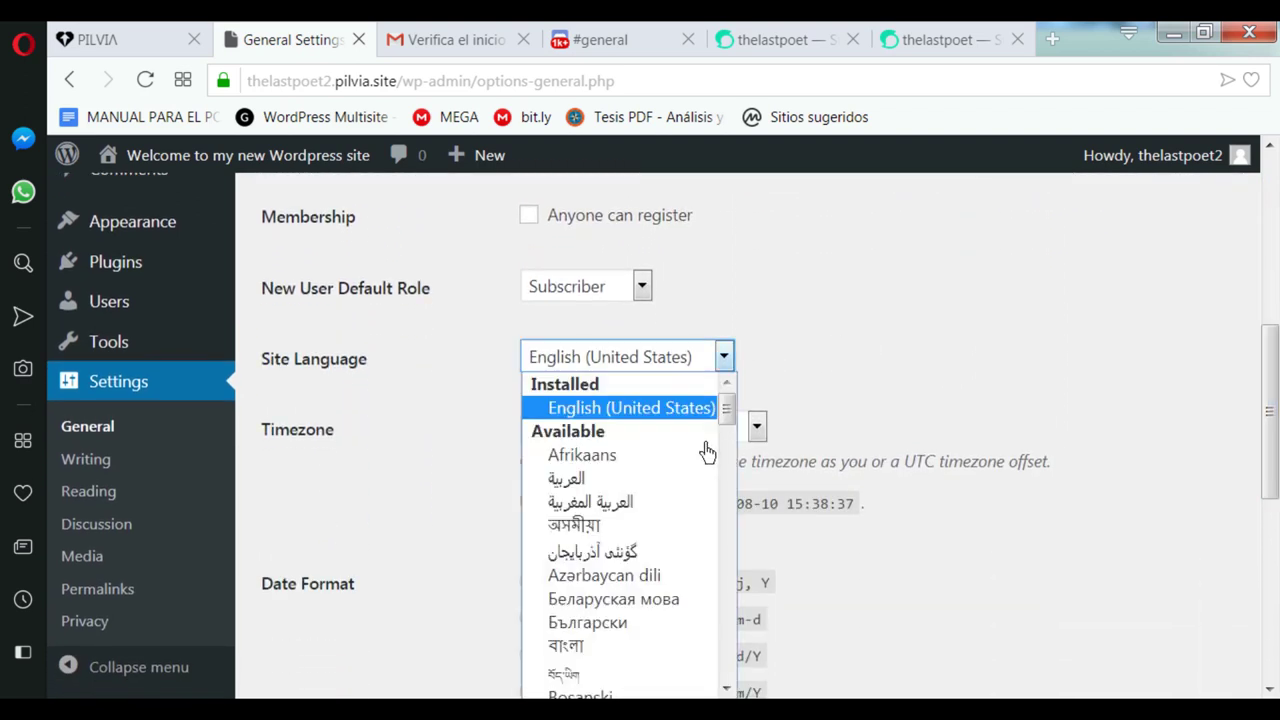
key(e)
key(Down)
key(Down)
key(Down)
key(Down)
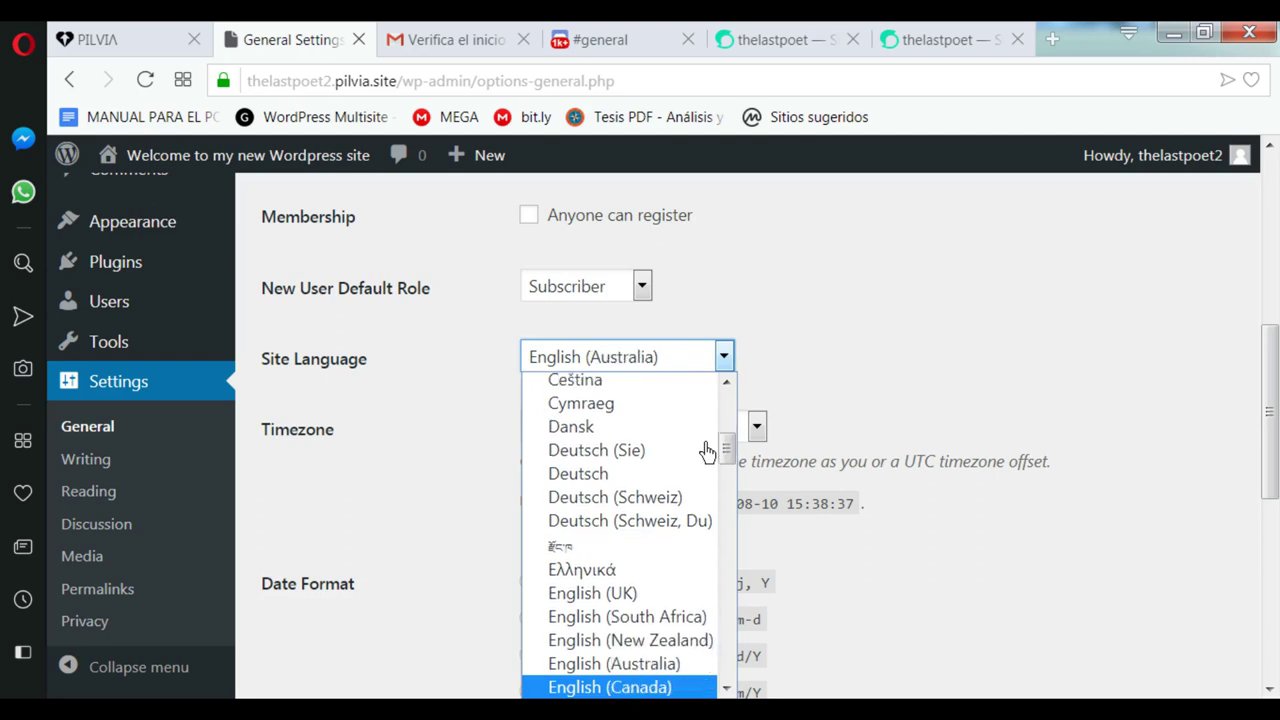
key(Down)
key(Down)
key(Return)
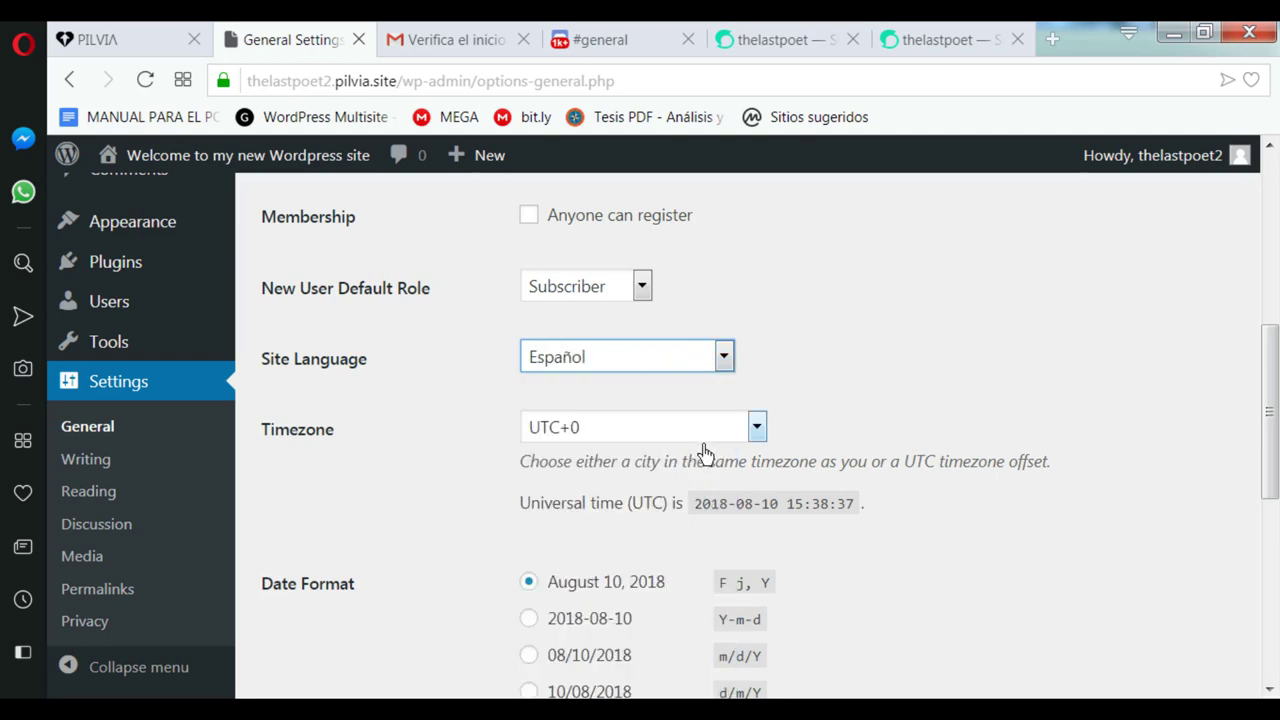
drag(1270, 460, 1270, 640)
click(366, 592)
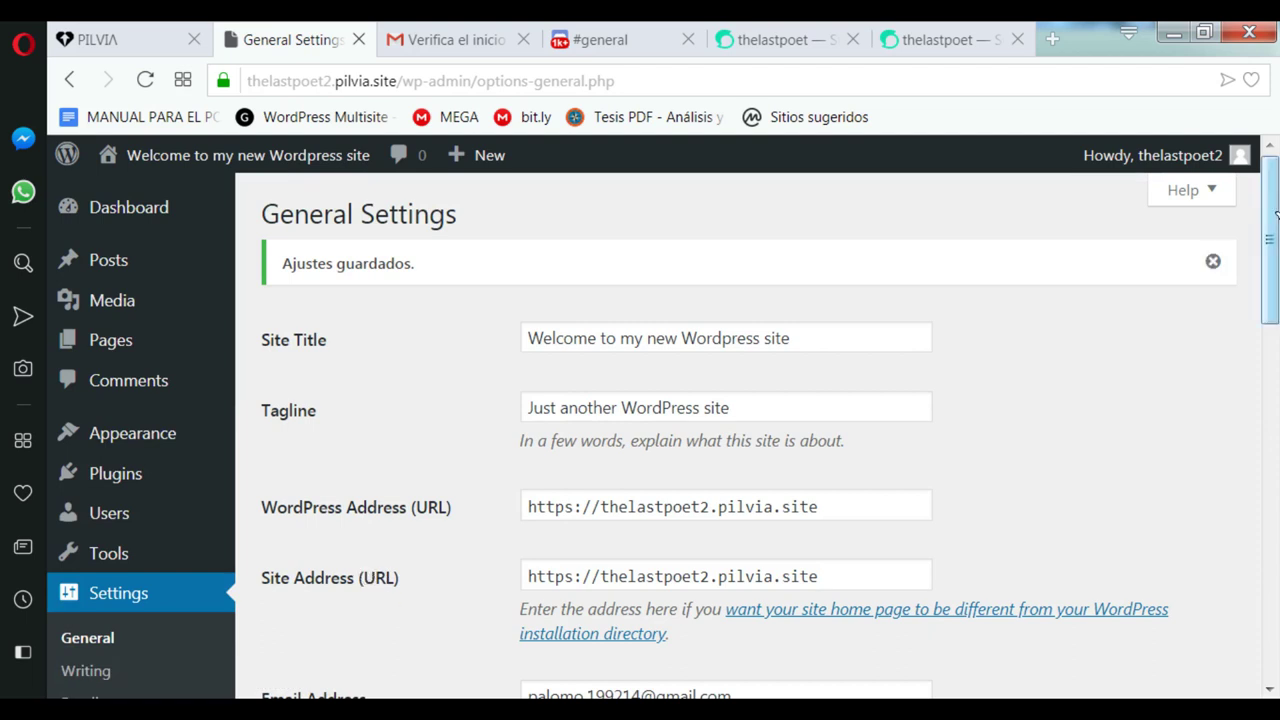
drag(1272, 268, 1274, 368)
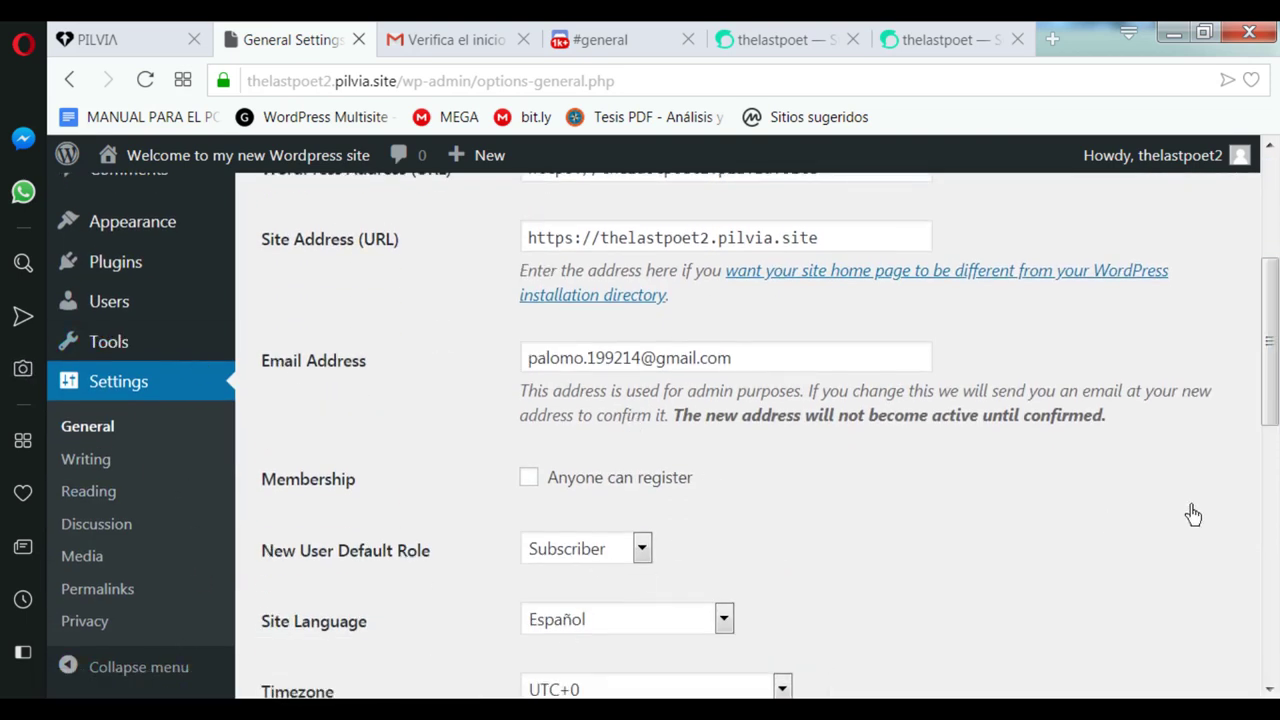
Open the page for adding new plugins to the site.
mouse_move(128, 282)
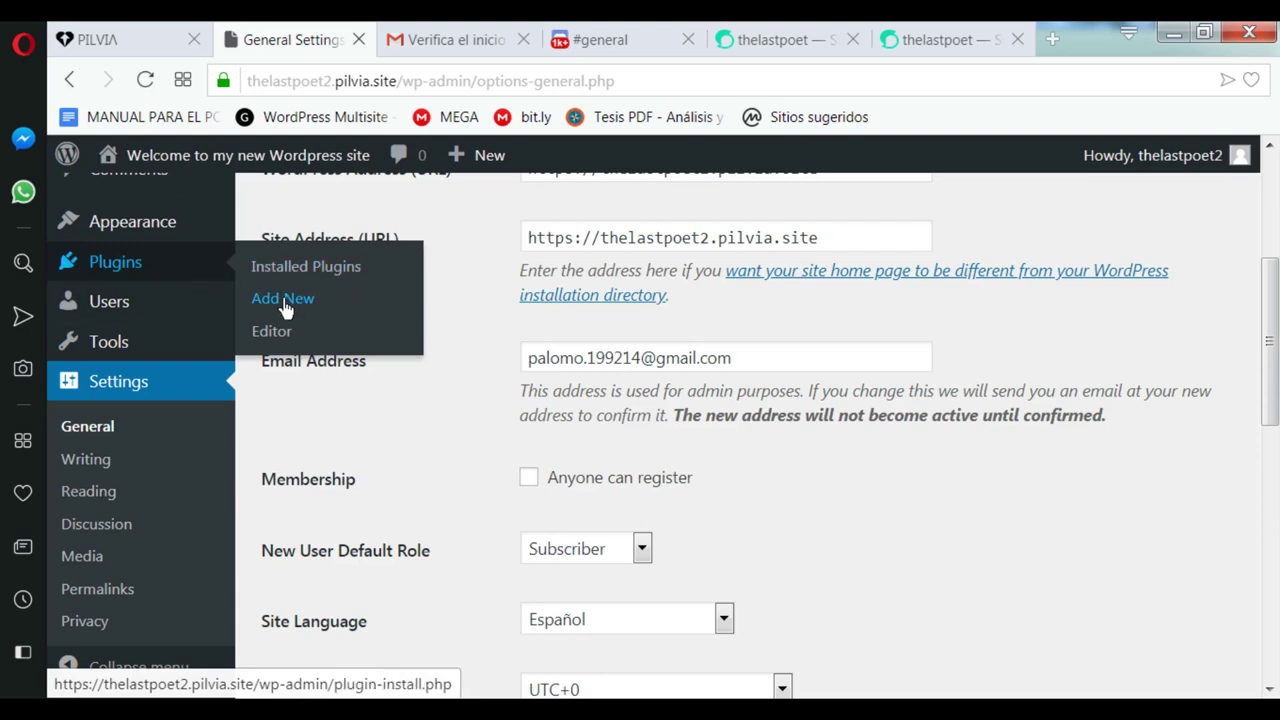
click(174, 283)
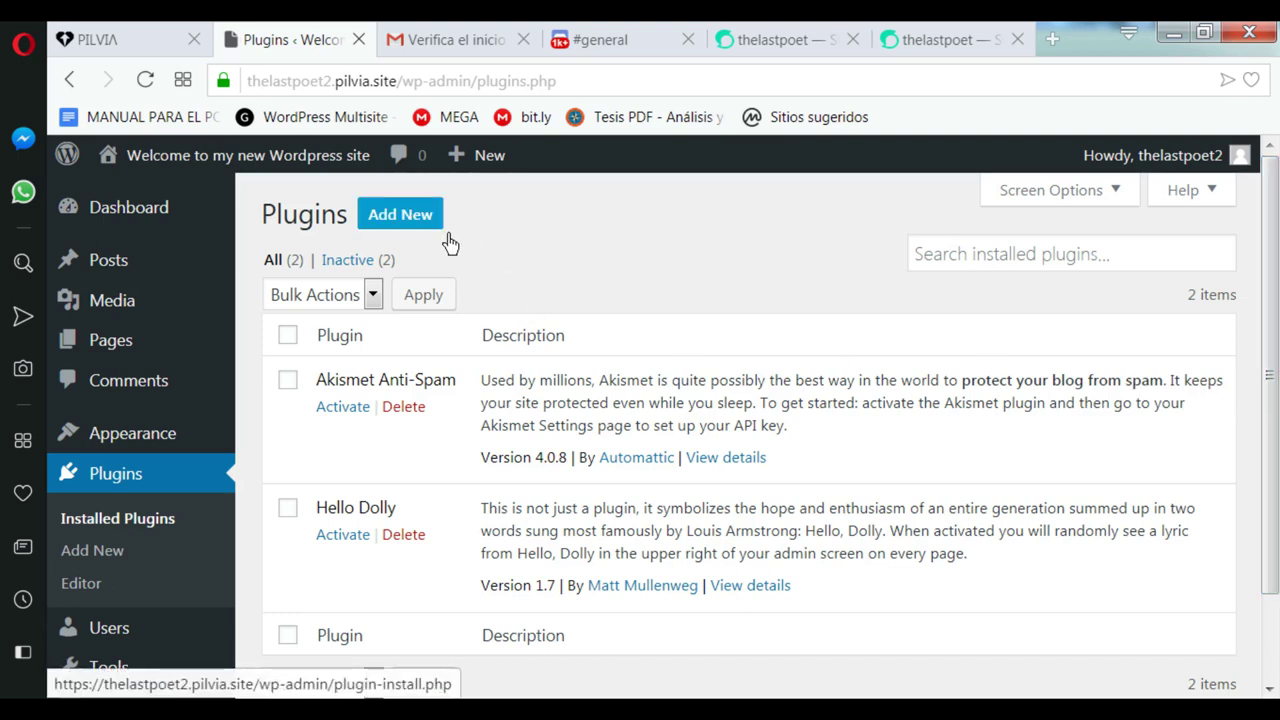
click(404, 228)
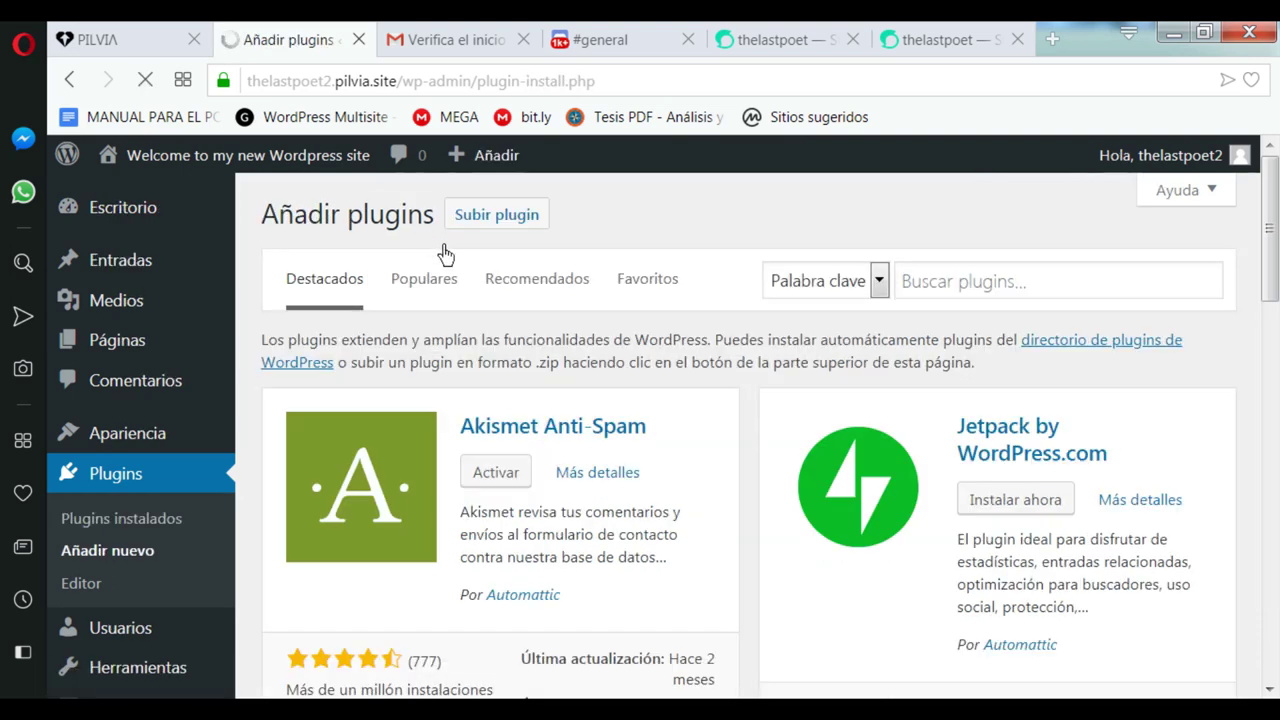
Search the plugin directory for steem.
click(1088, 310)
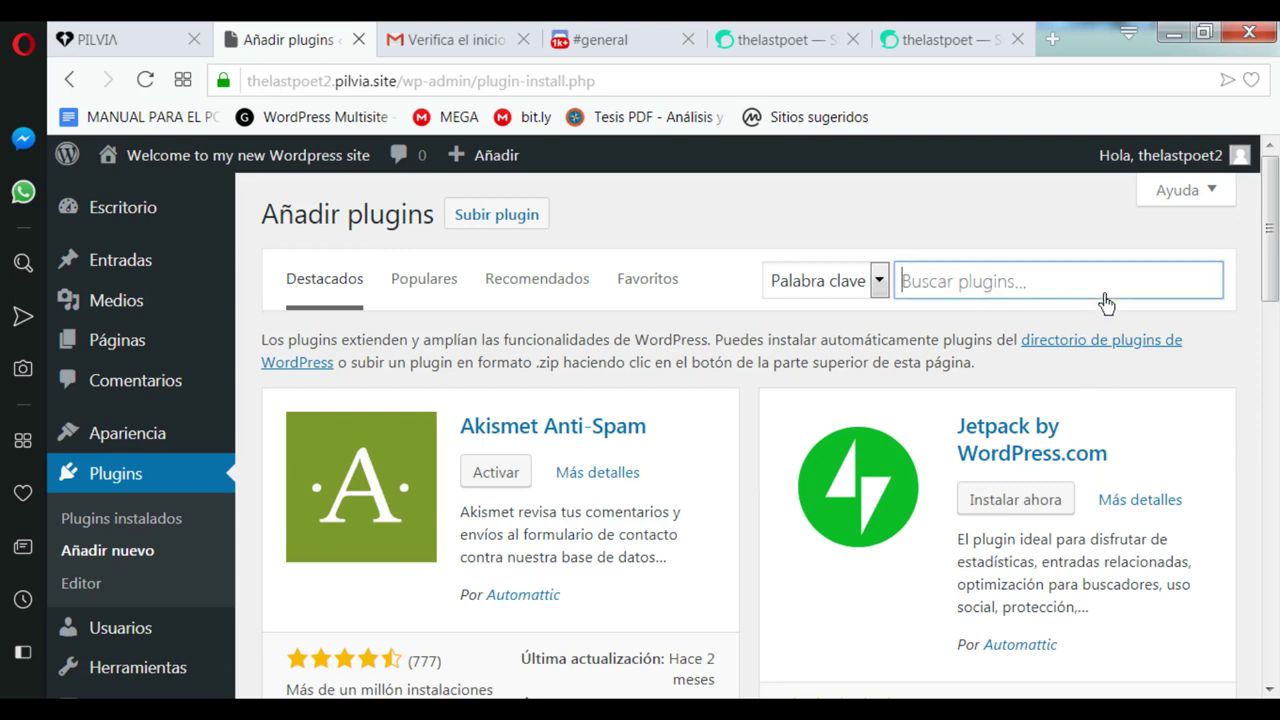
text(s)
key(BackSpace)
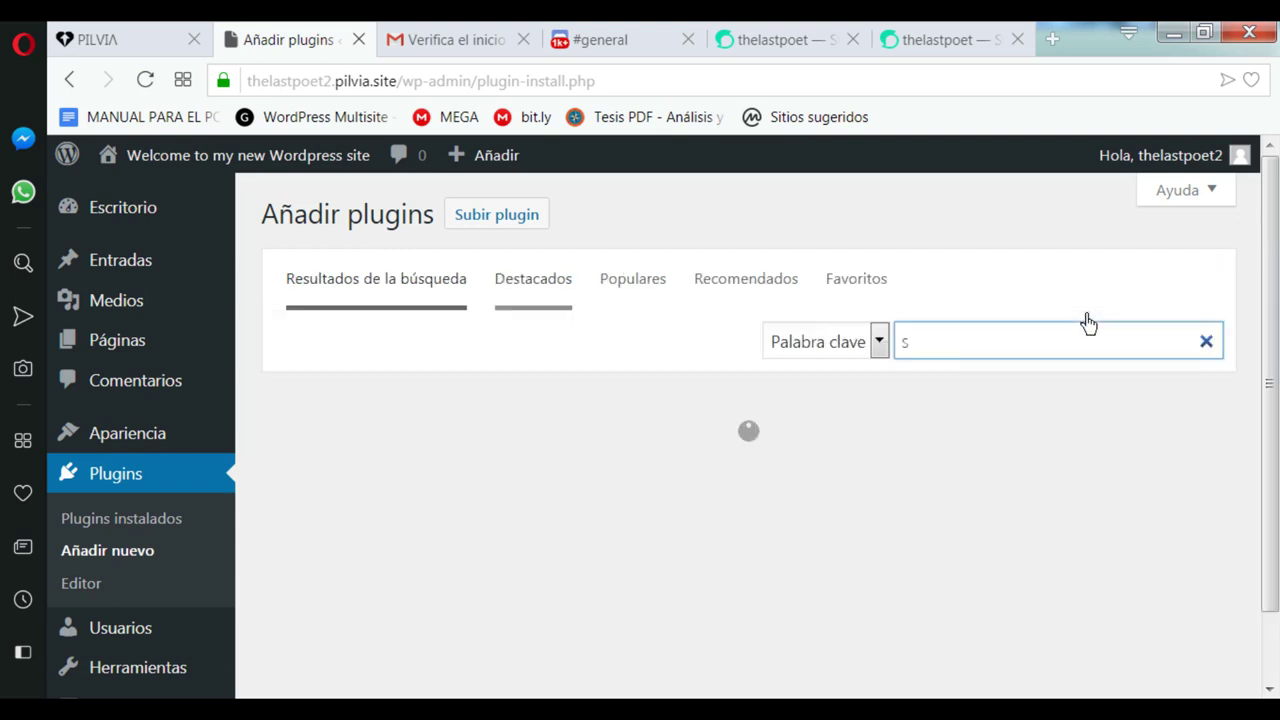
text(A)
key(BackSpace)
text(steem)
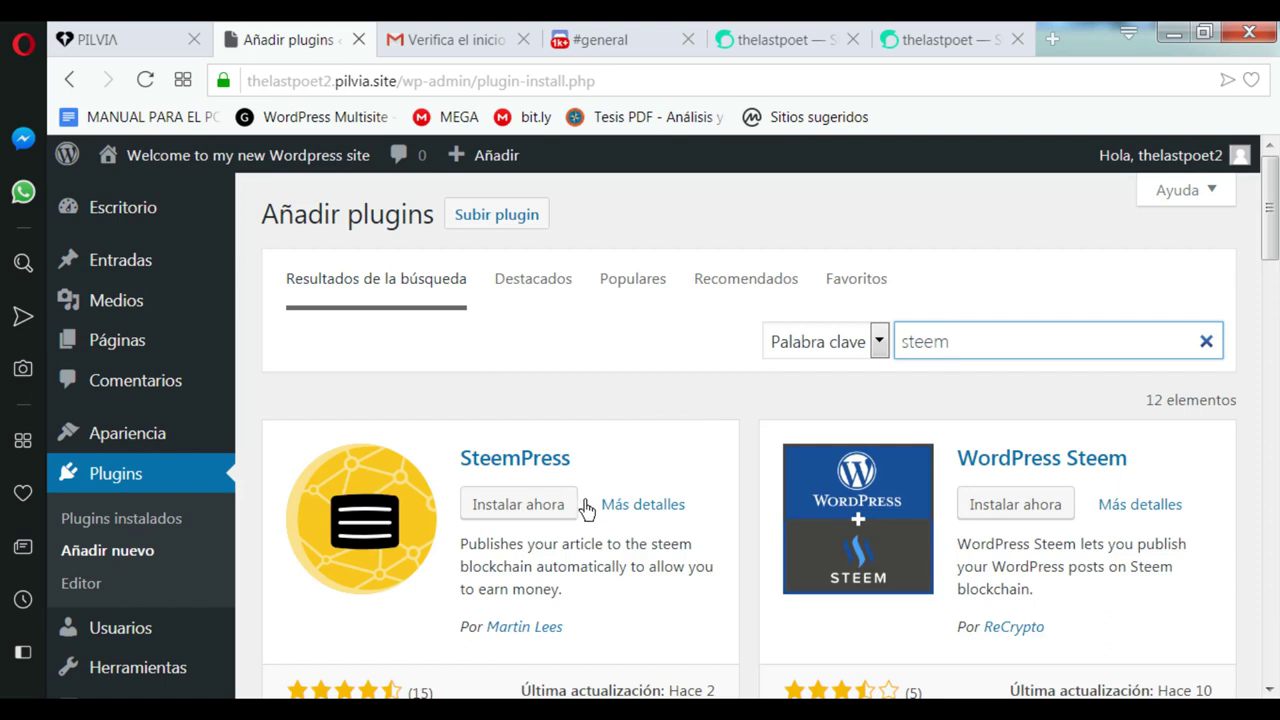
Review the description, requirements and ratings in the SteemPress plugin details, and close them.
click(539, 467)
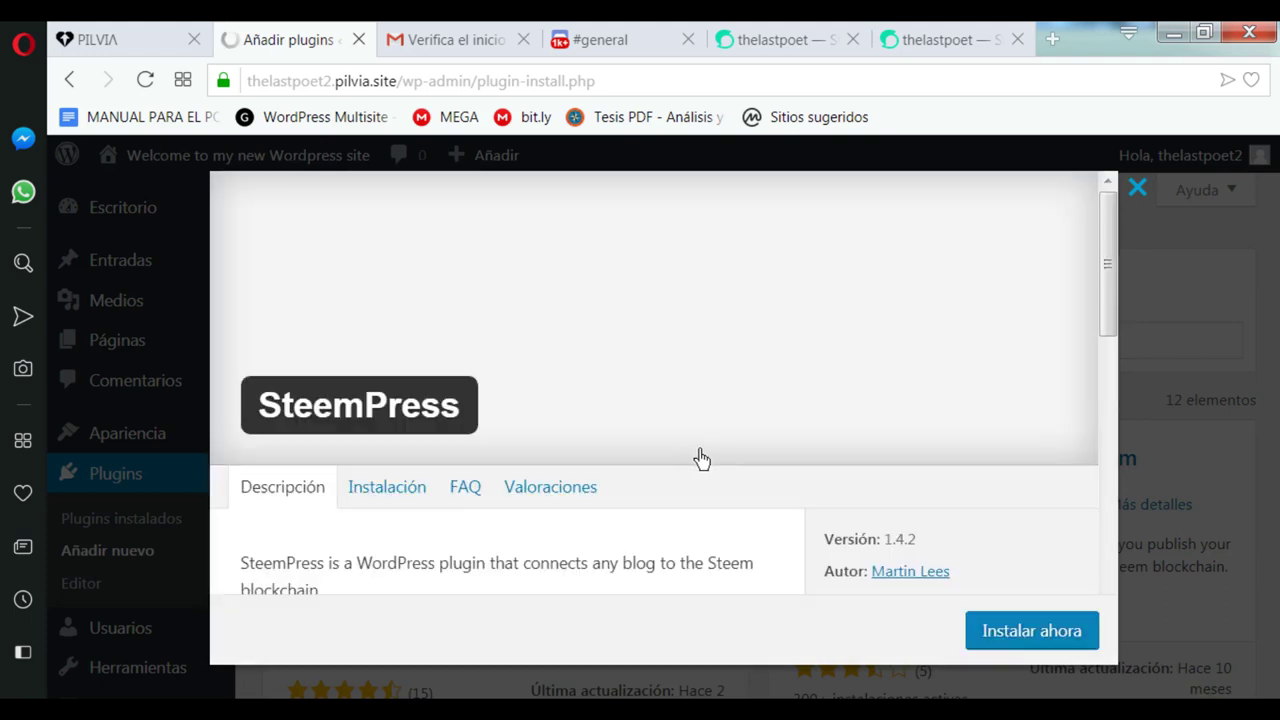
drag(1114, 289, 1185, 277)
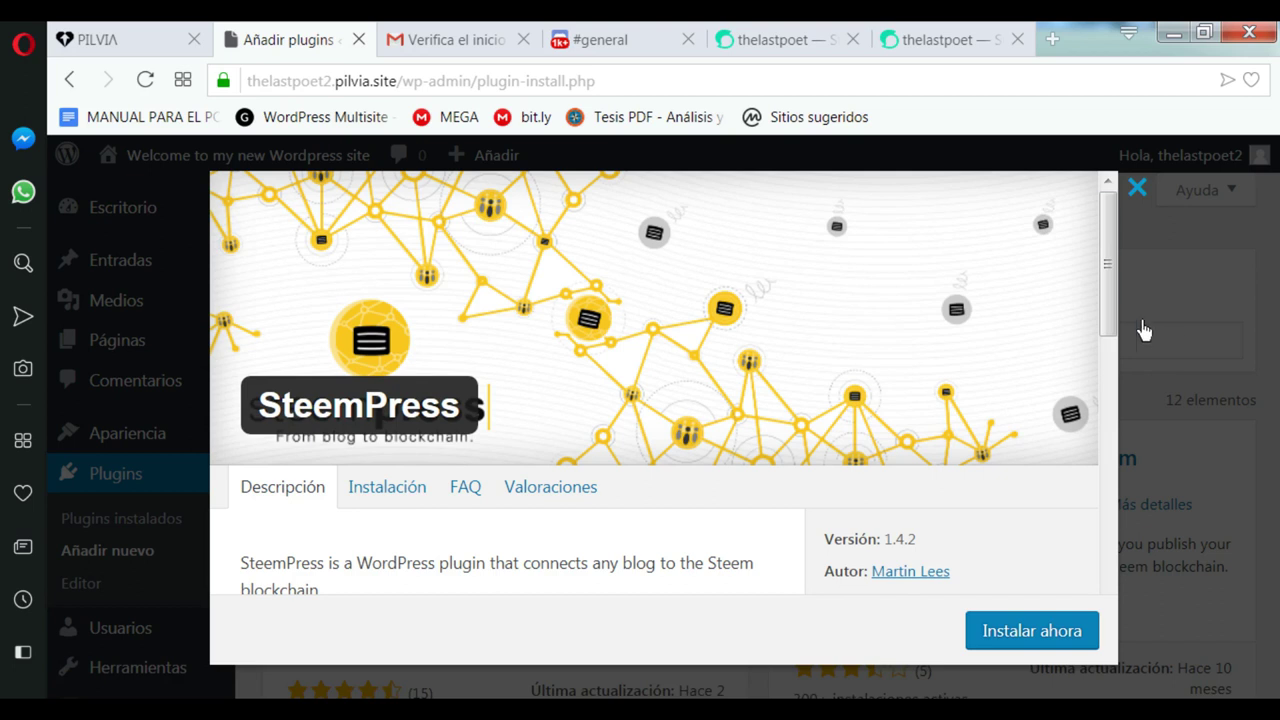
scroll(1112, 362, down, 2)
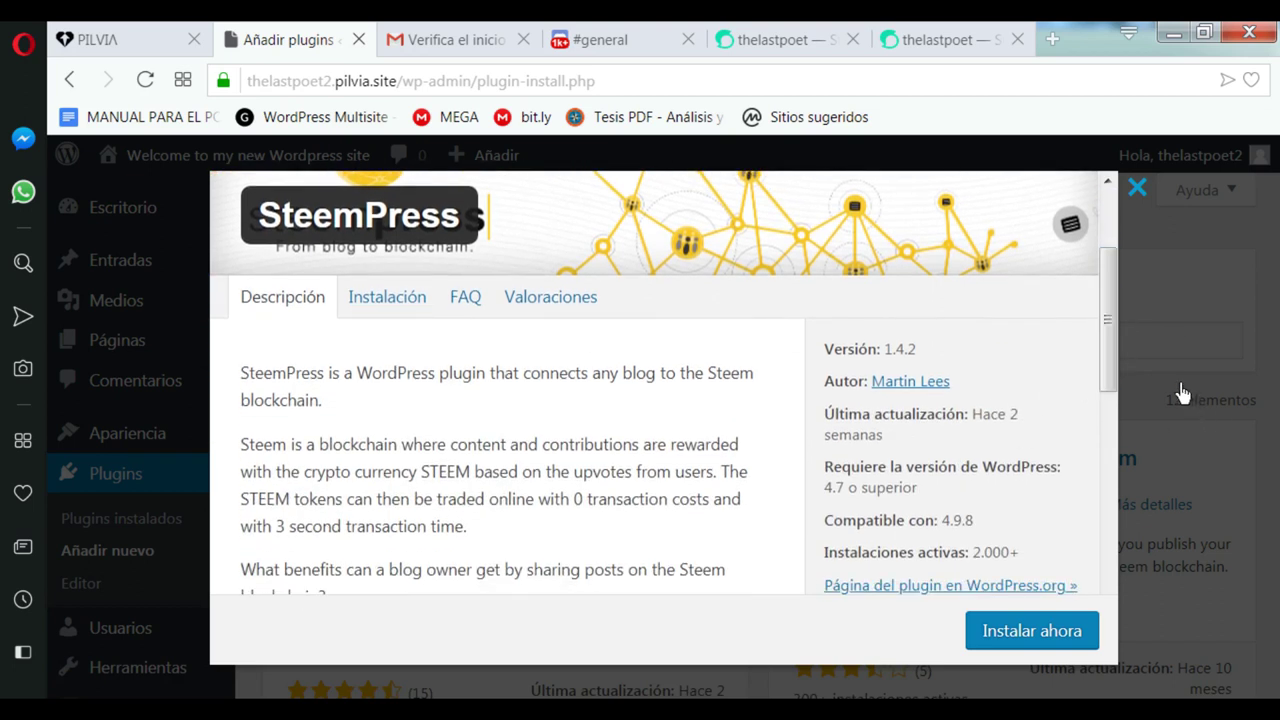
scroll(1120, 380, down, 3)
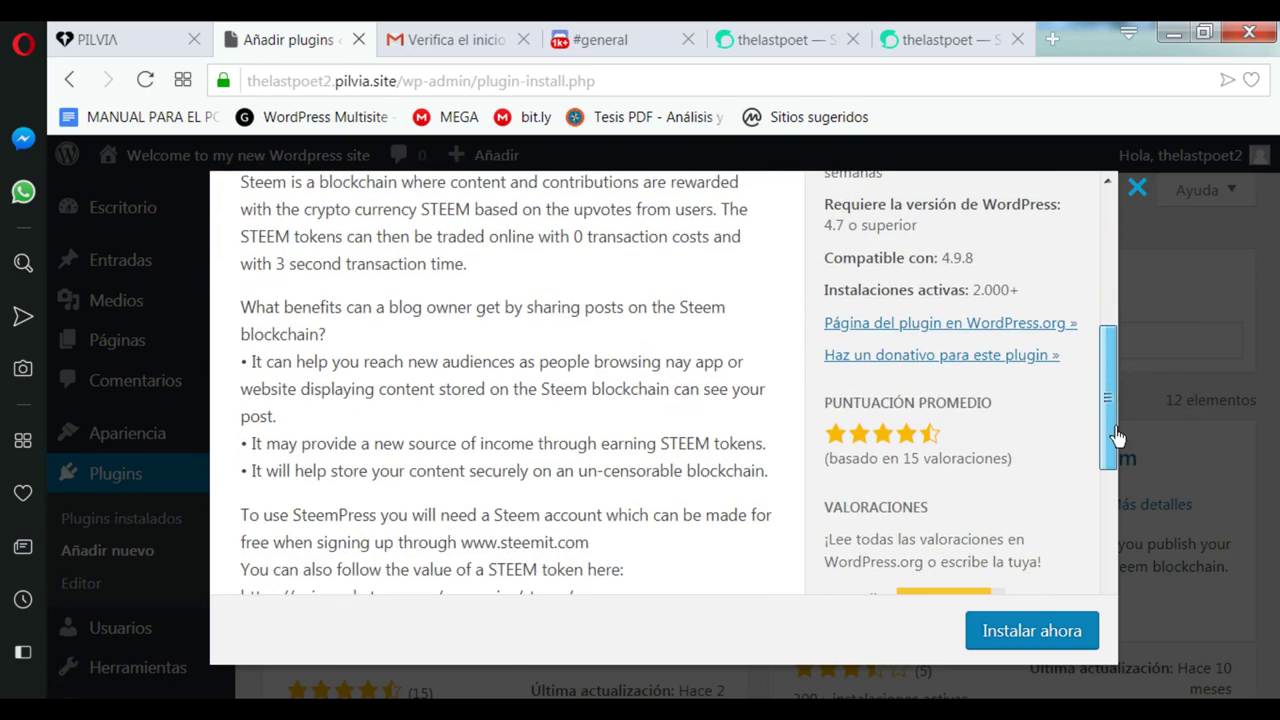
drag(1117, 436, 1118, 516)
drag(1135, 312, 1149, 220)
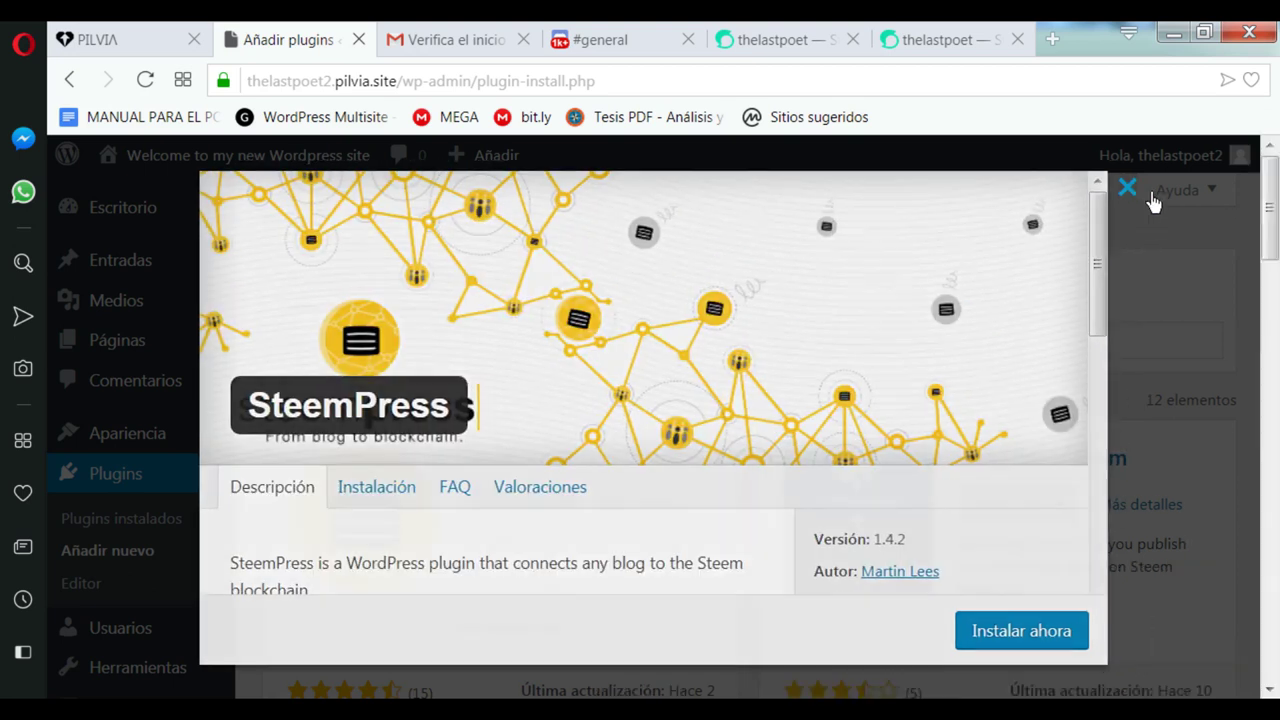
click(1154, 200)
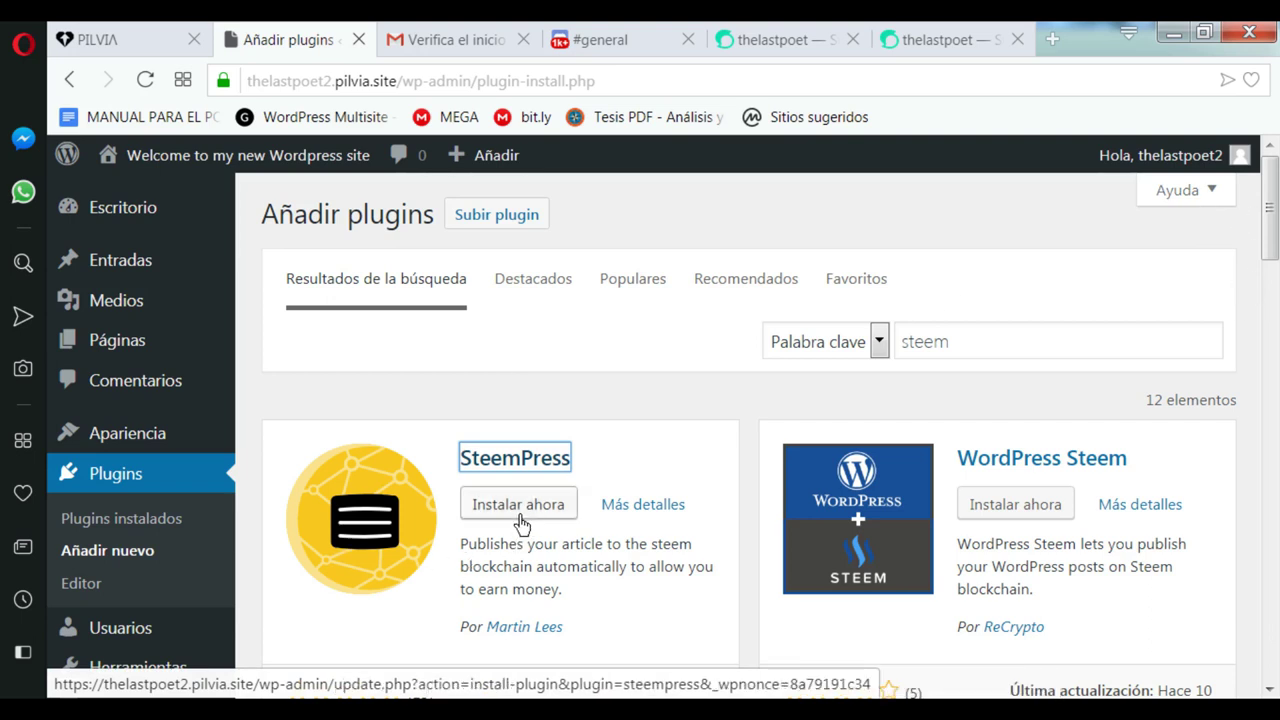
Choose steempress.zip from the Descargas folder as the plugin file to upload.
click(491, 224)
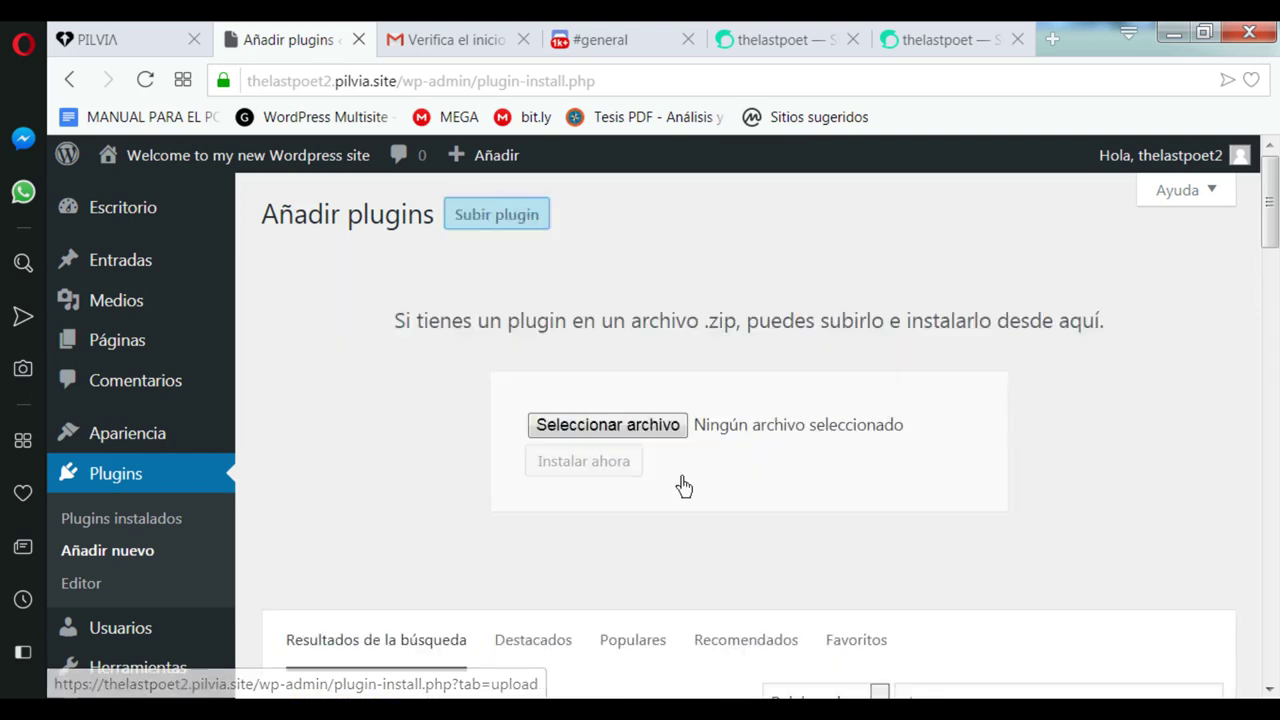
click(605, 436)
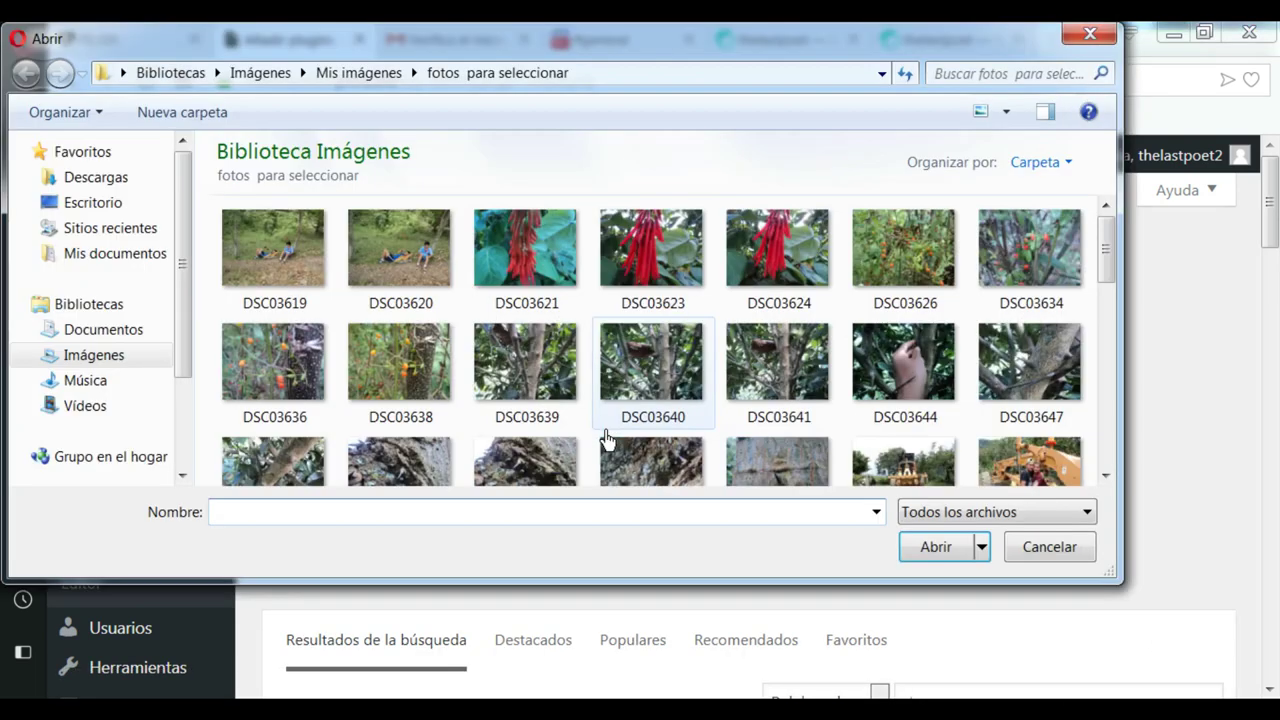
click(126, 183)
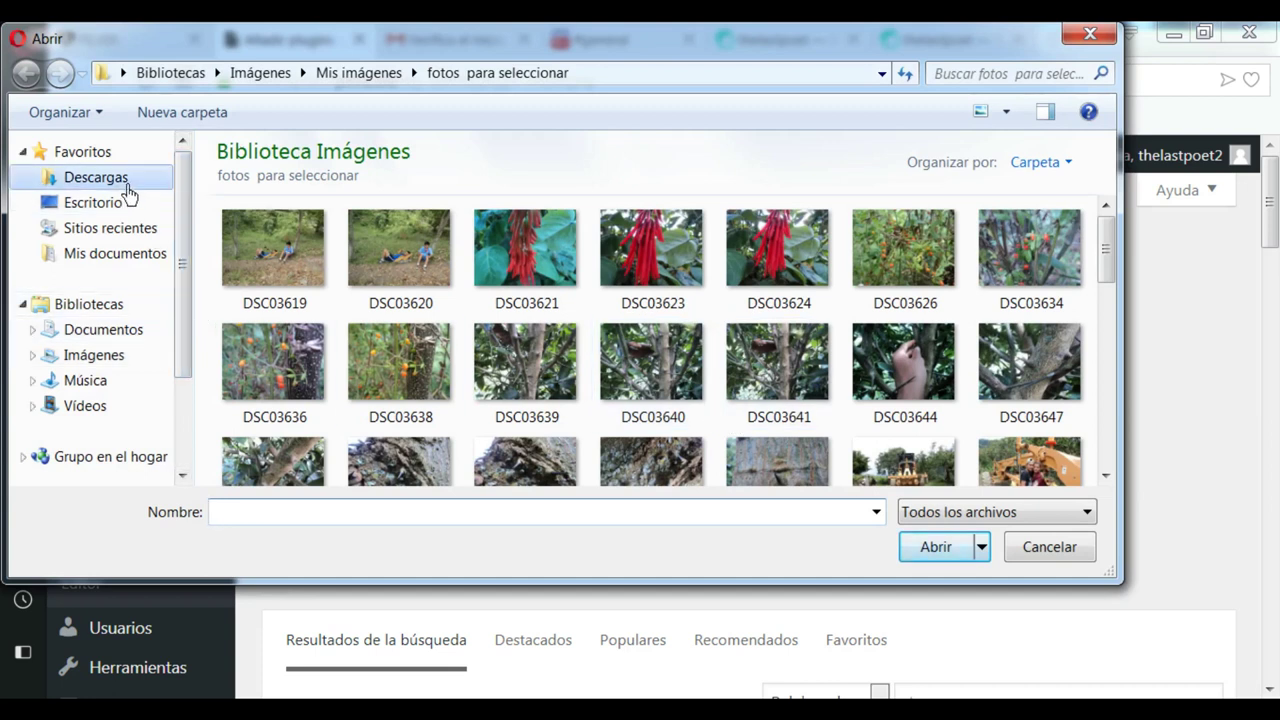
click(612, 388)
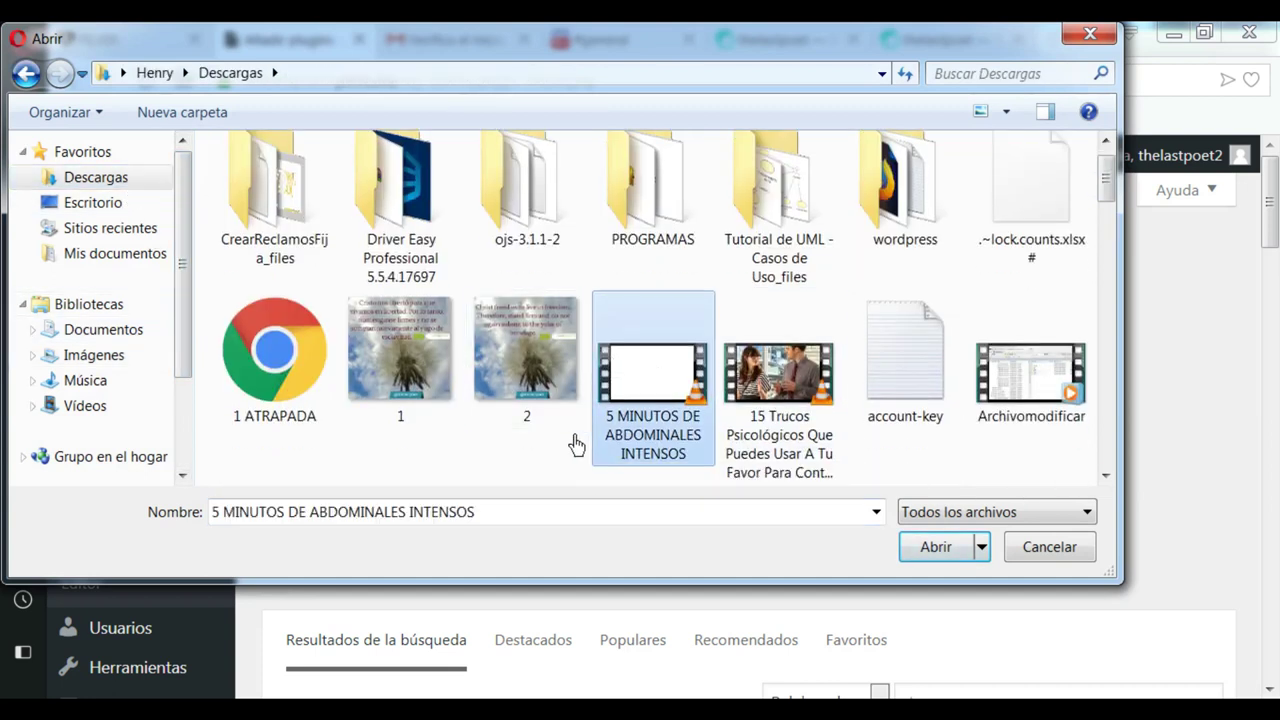
key(s)
key(Right)
key(Right)
key(Right)
key(Right)
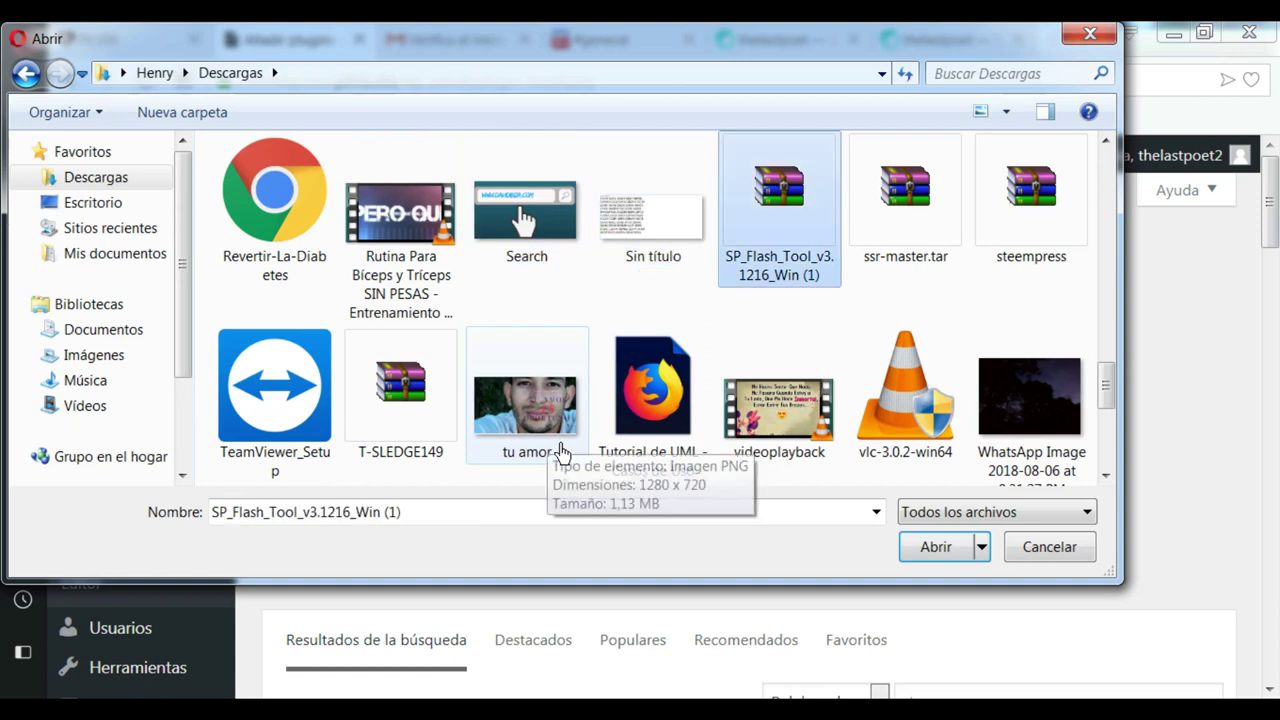
key(Return)
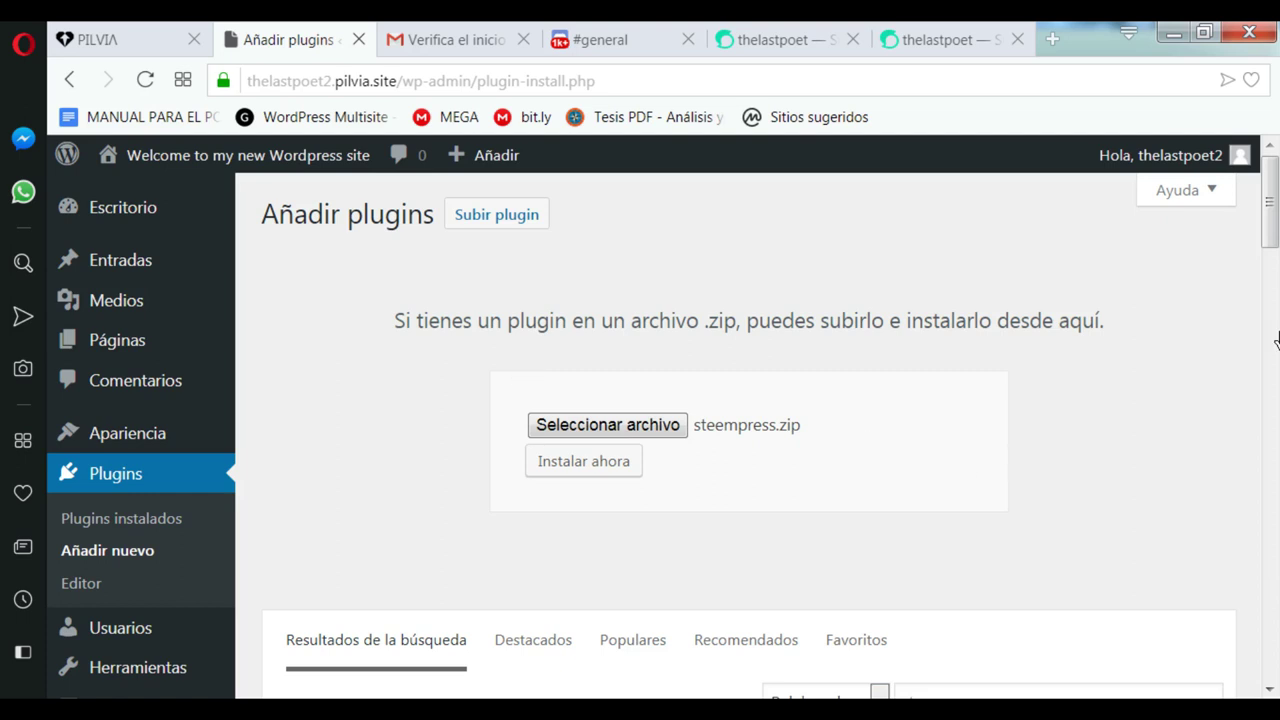
Install the plugin from the selected steempress.zip file and activate it.
scroll(900, 420, down, 1)
click(601, 440)
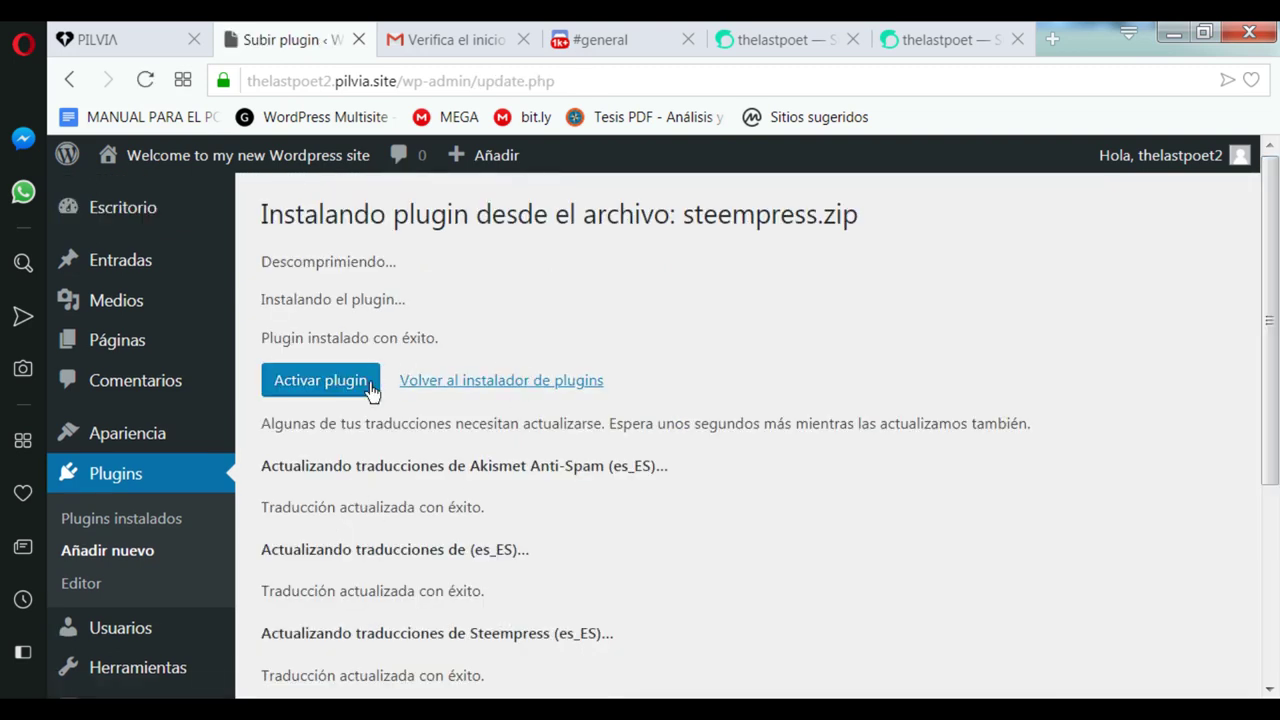
click(340, 394)
click(340, 392)
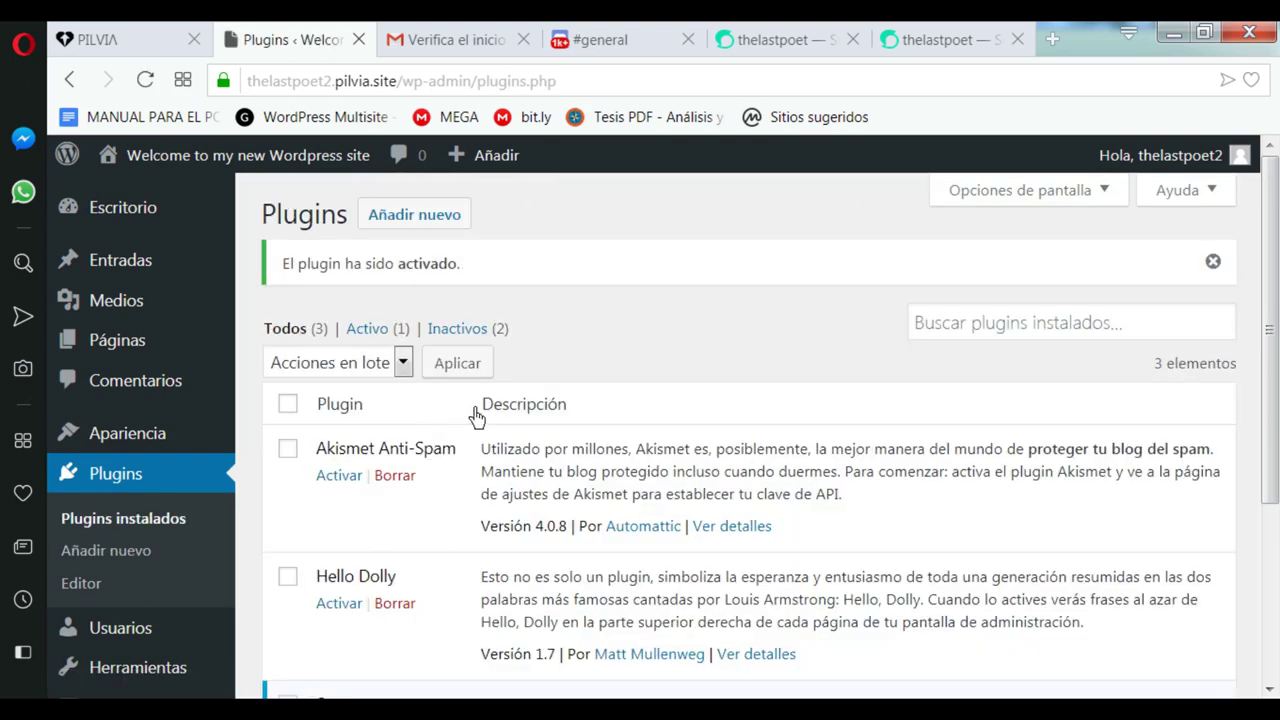
Open the settings of the Steempress plugin from the installed plugins list.
scroll(1270, 330, down, 5)
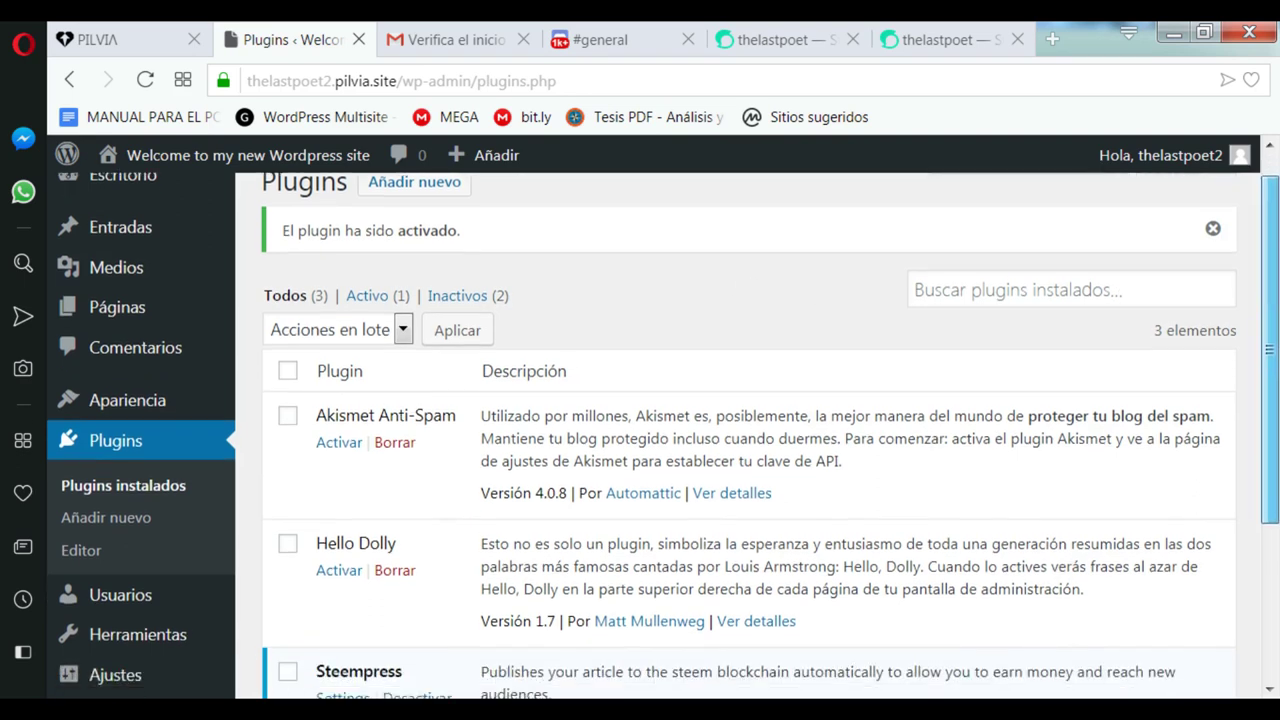
scroll(387, 585, up, 2)
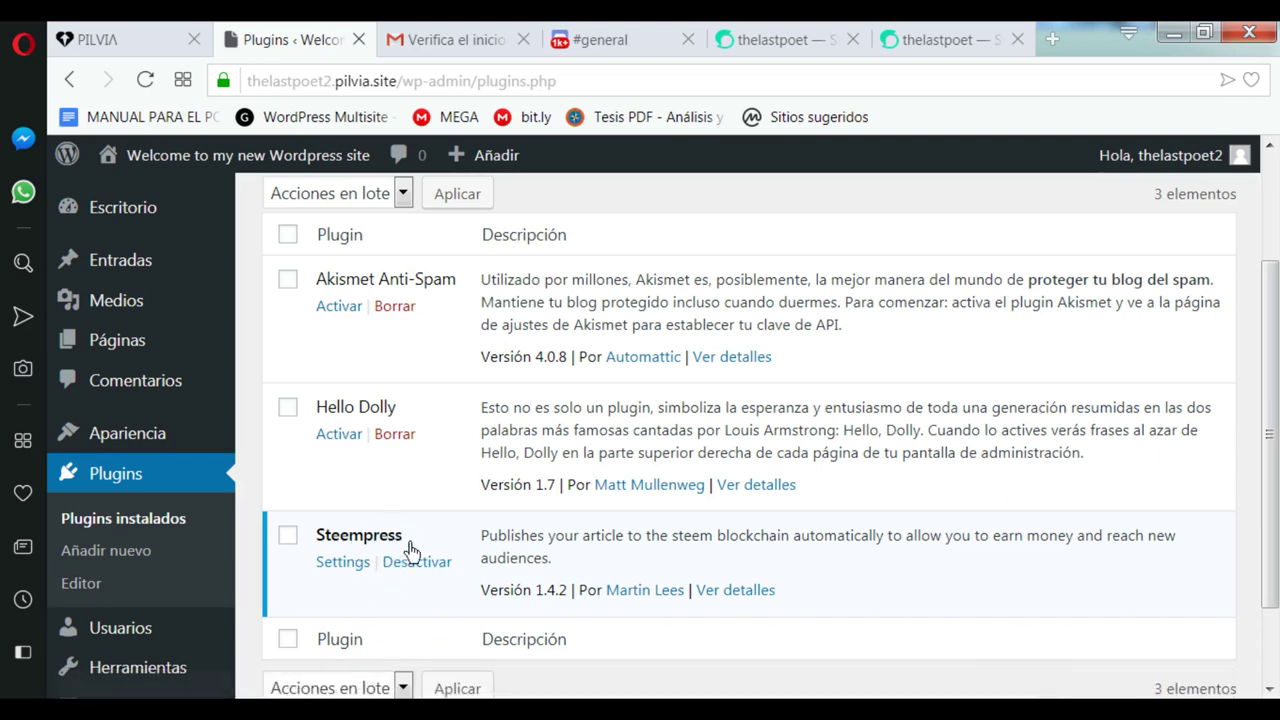
click(357, 578)
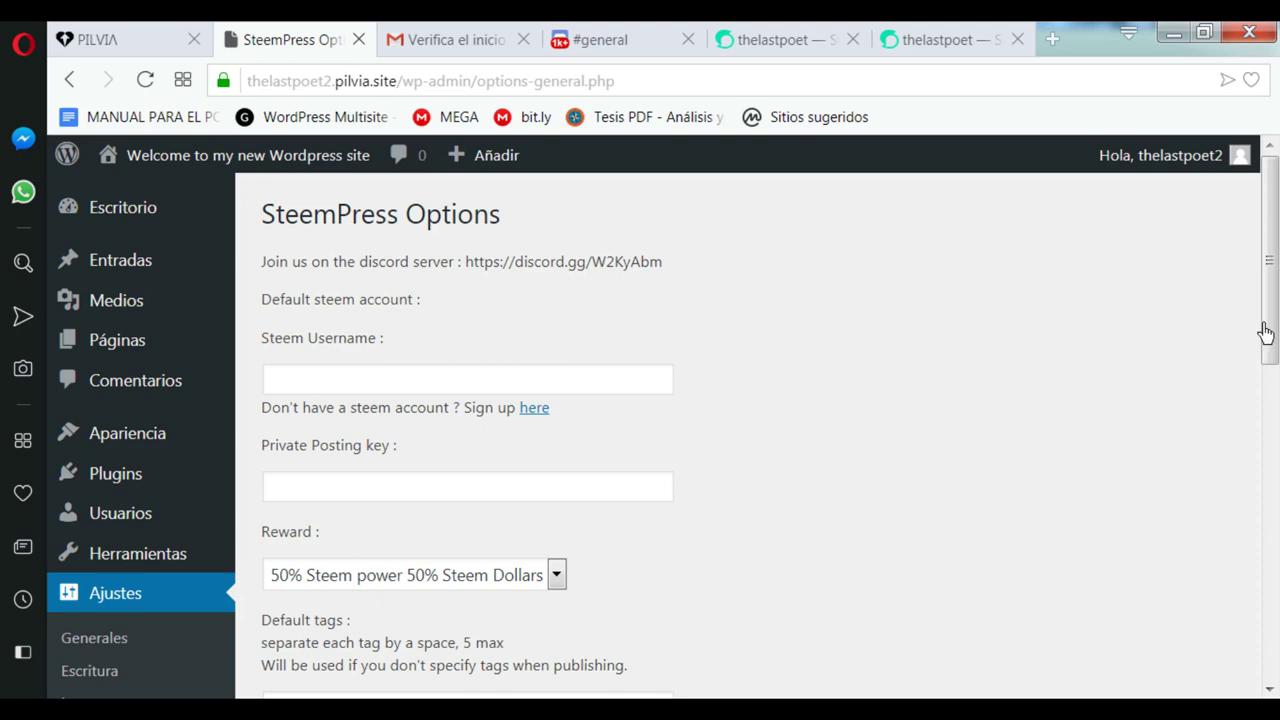
click(1266, 333)
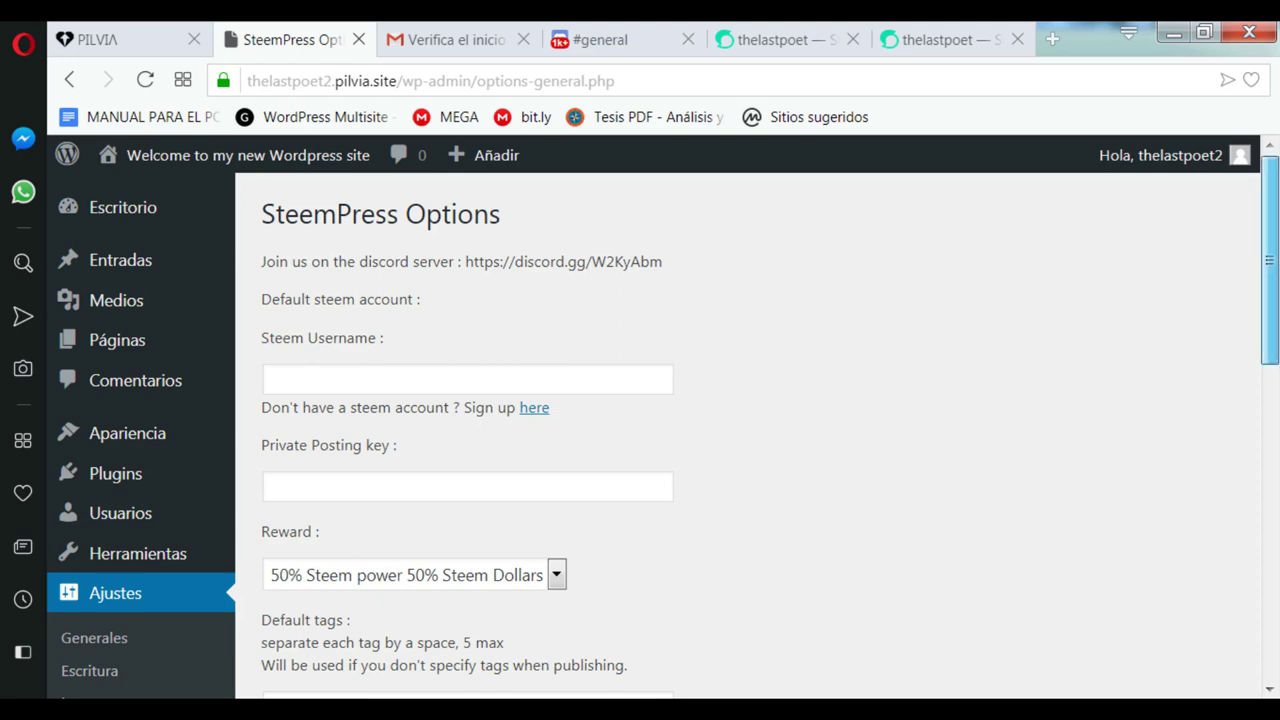
drag(1268, 333, 1268, 368)
Examine the Steem Username and Private Posting key fields and locate the posting key on the Steemit permissions page.
click(655, 288)
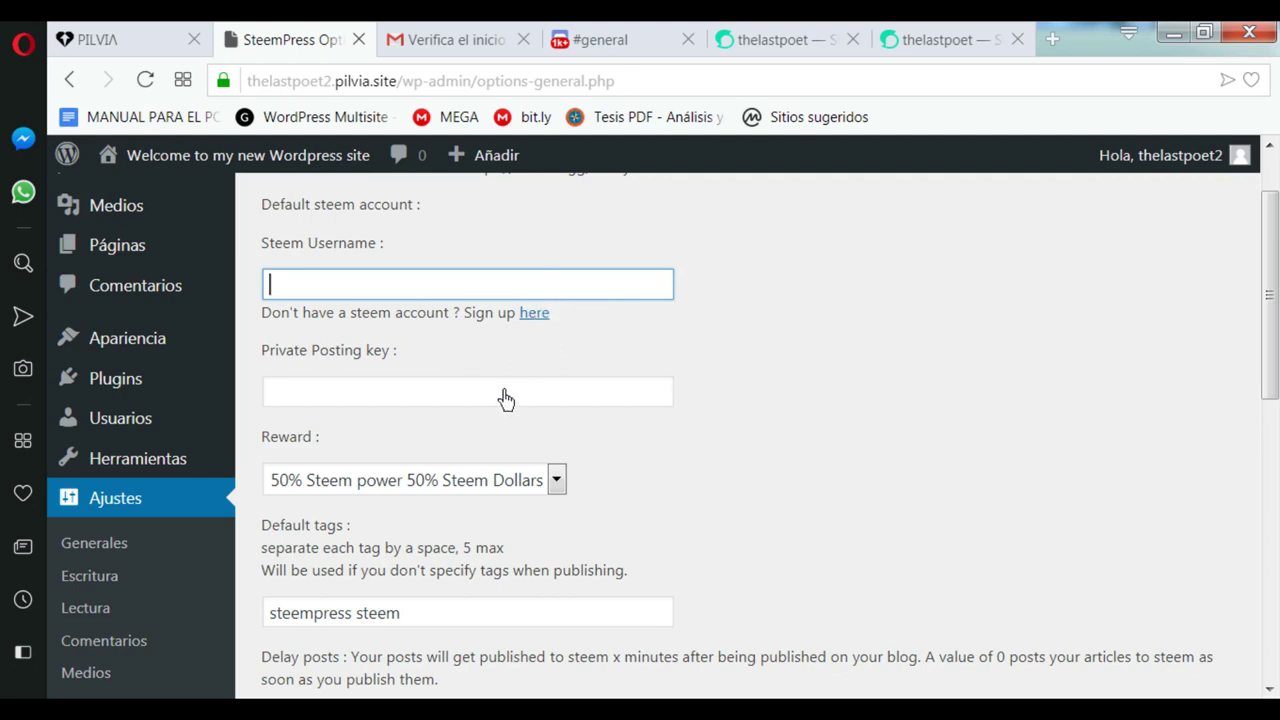
click(415, 397)
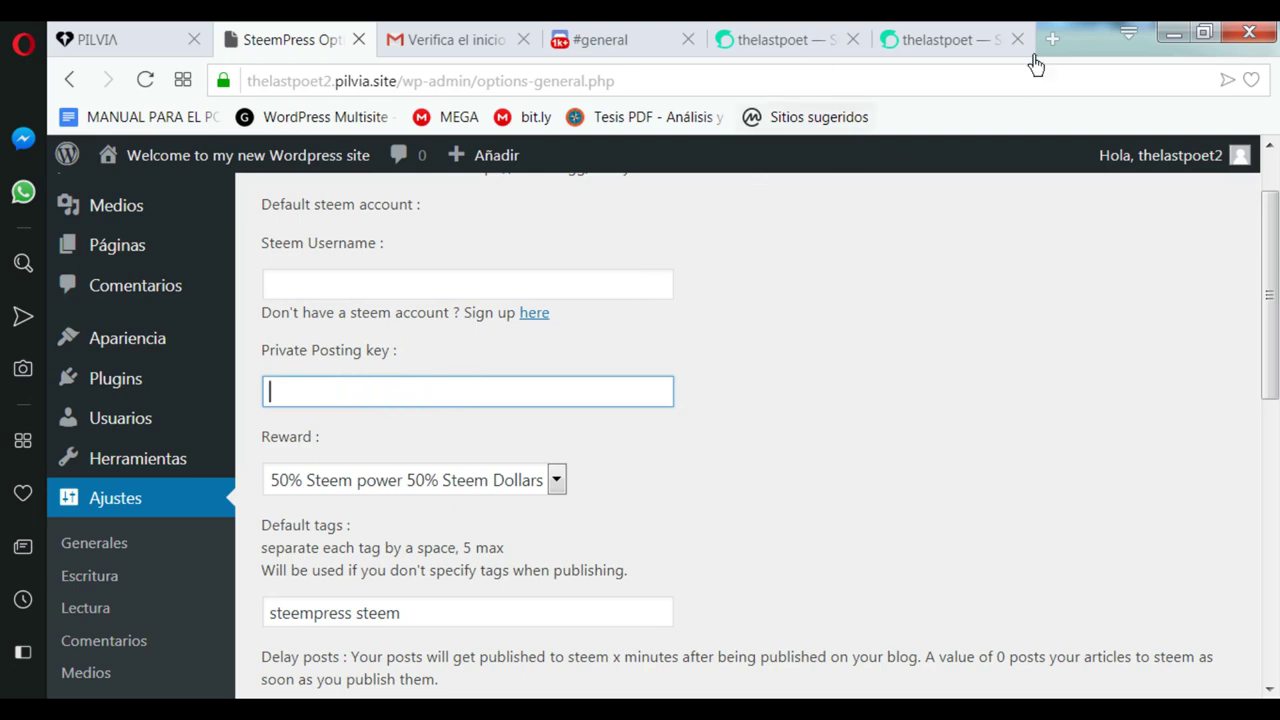
click(780, 40)
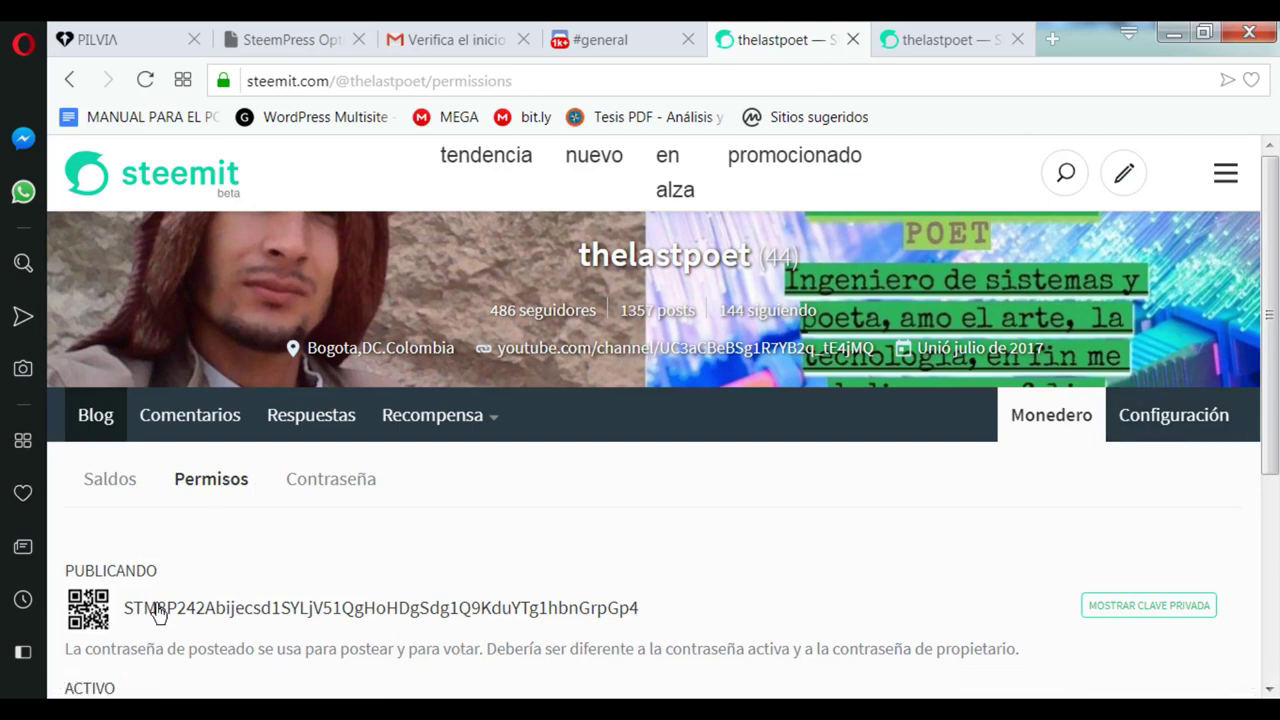
drag(140, 620, 706, 622)
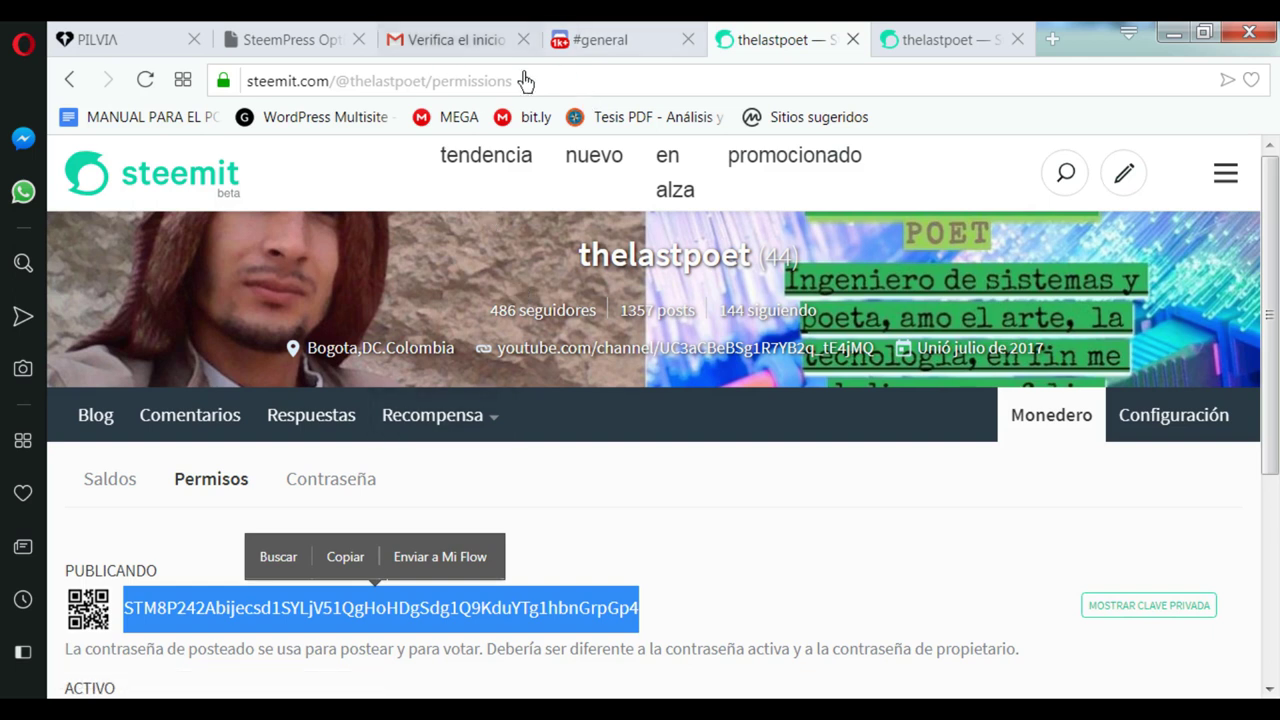
click(333, 38)
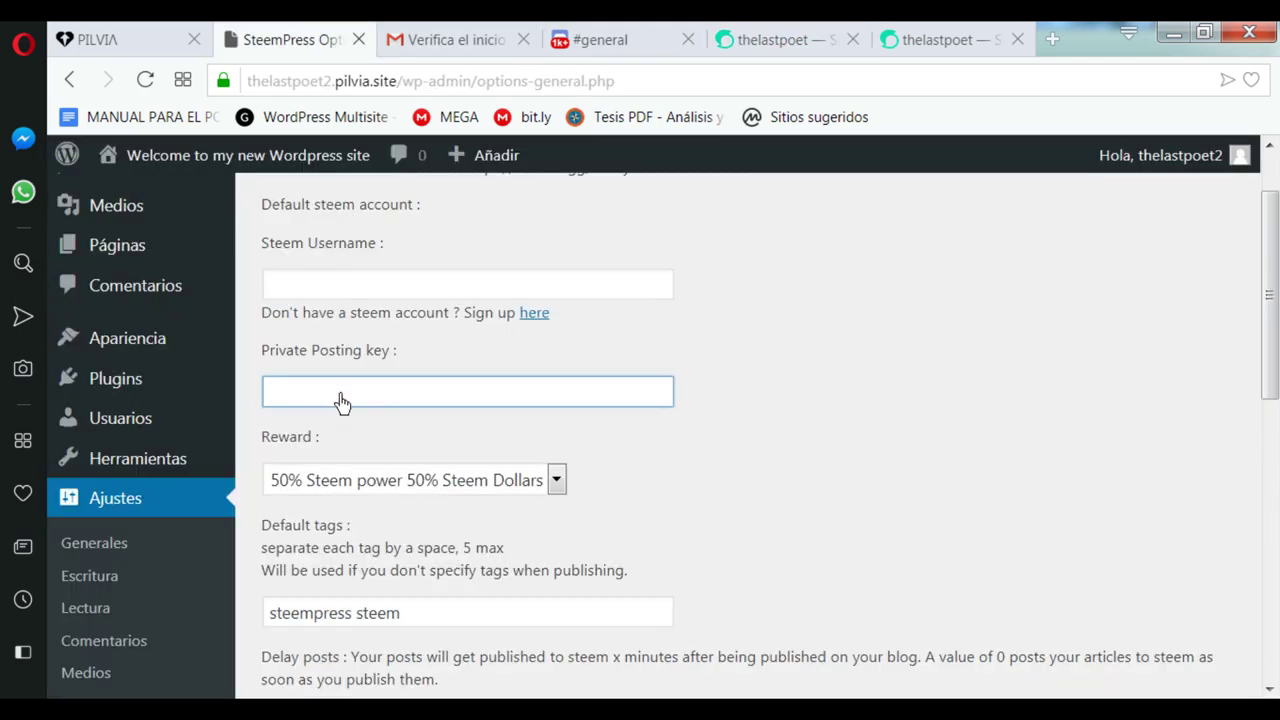
click(490, 292)
Review the SteemPress options for default tags, post delay, self vote, footer text, featured images and category filter.
drag(1274, 350, 1277, 427)
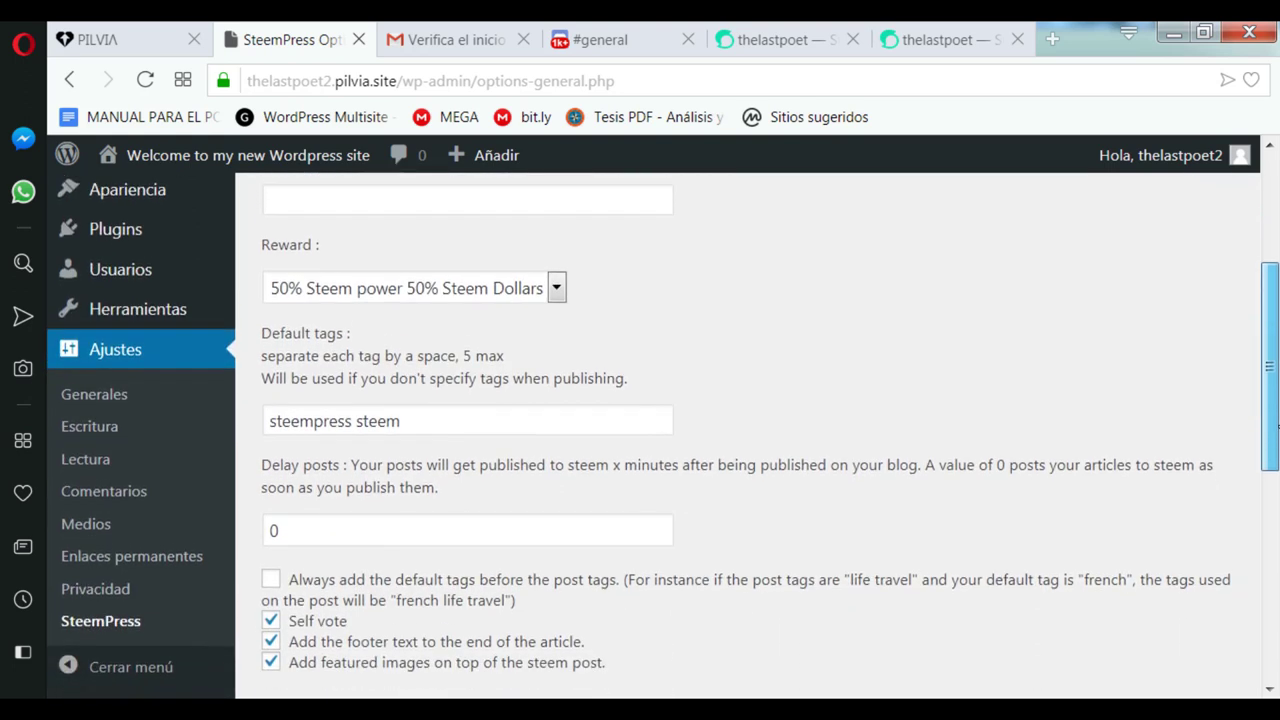
scroll(295, 262, down, 3)
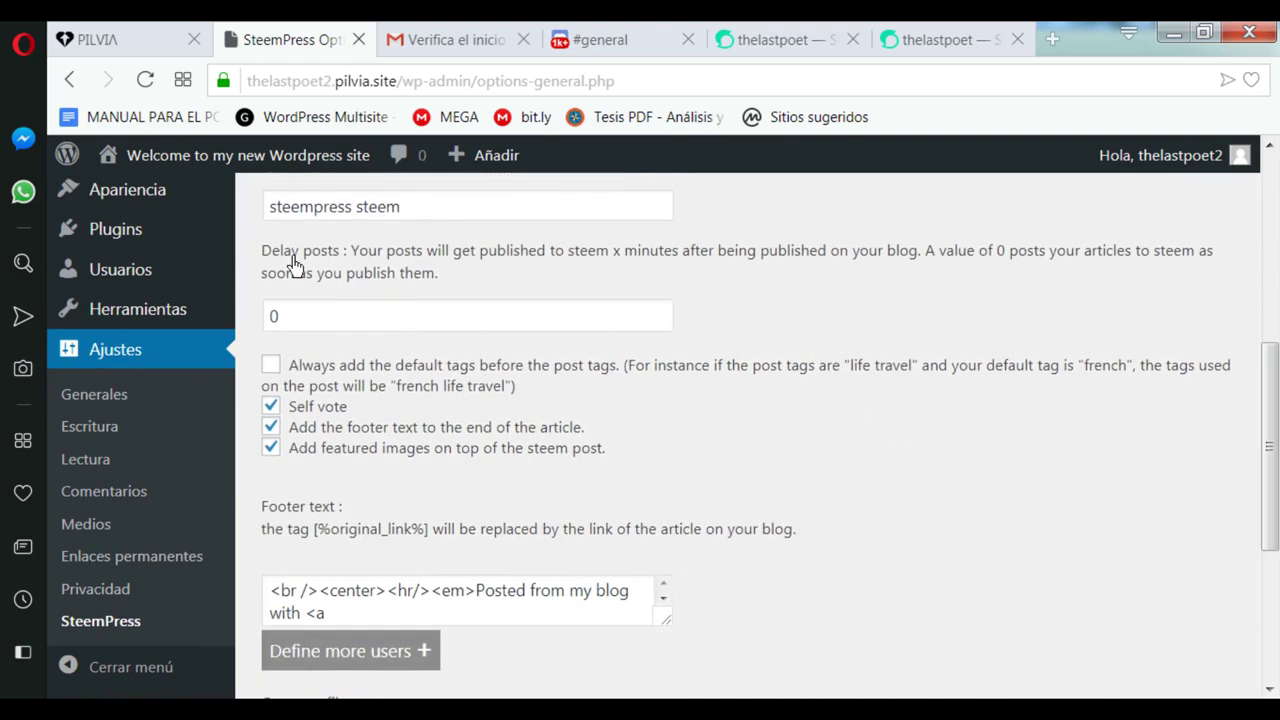
click(314, 321)
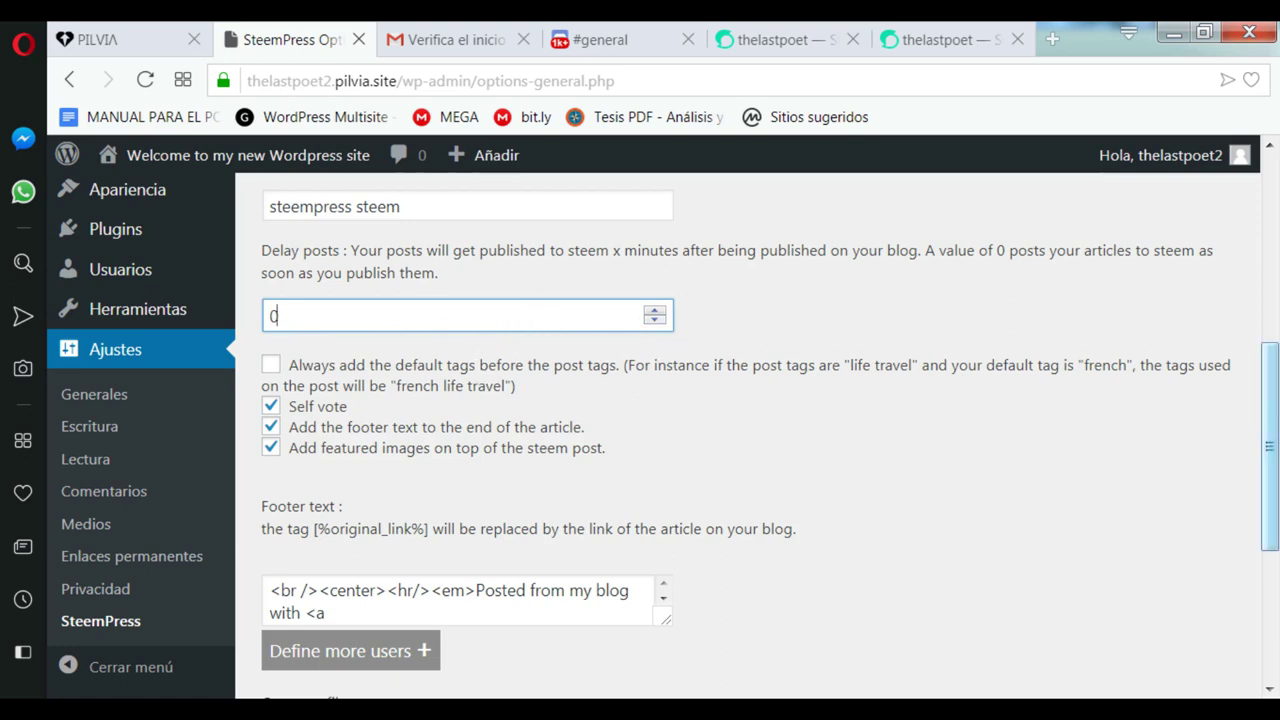
drag(1269, 450, 1269, 493)
scroll(171, 320, up, 3)
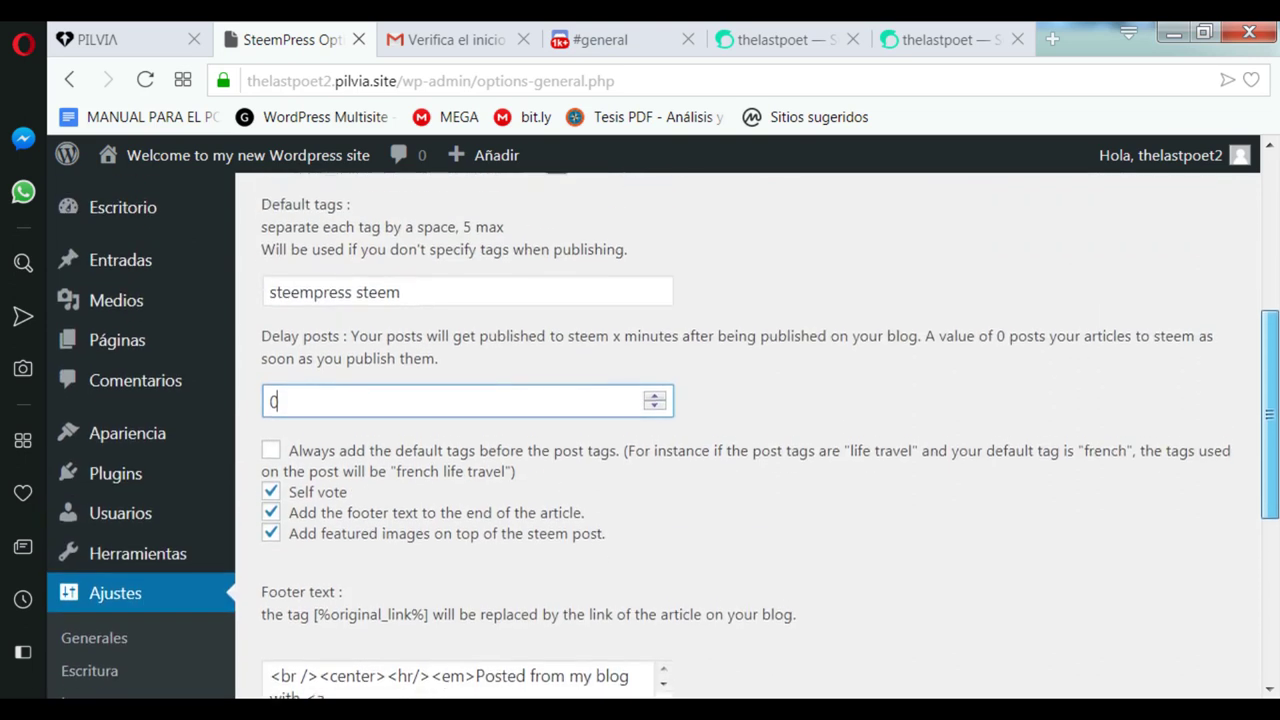
drag(268, 360, 420, 375)
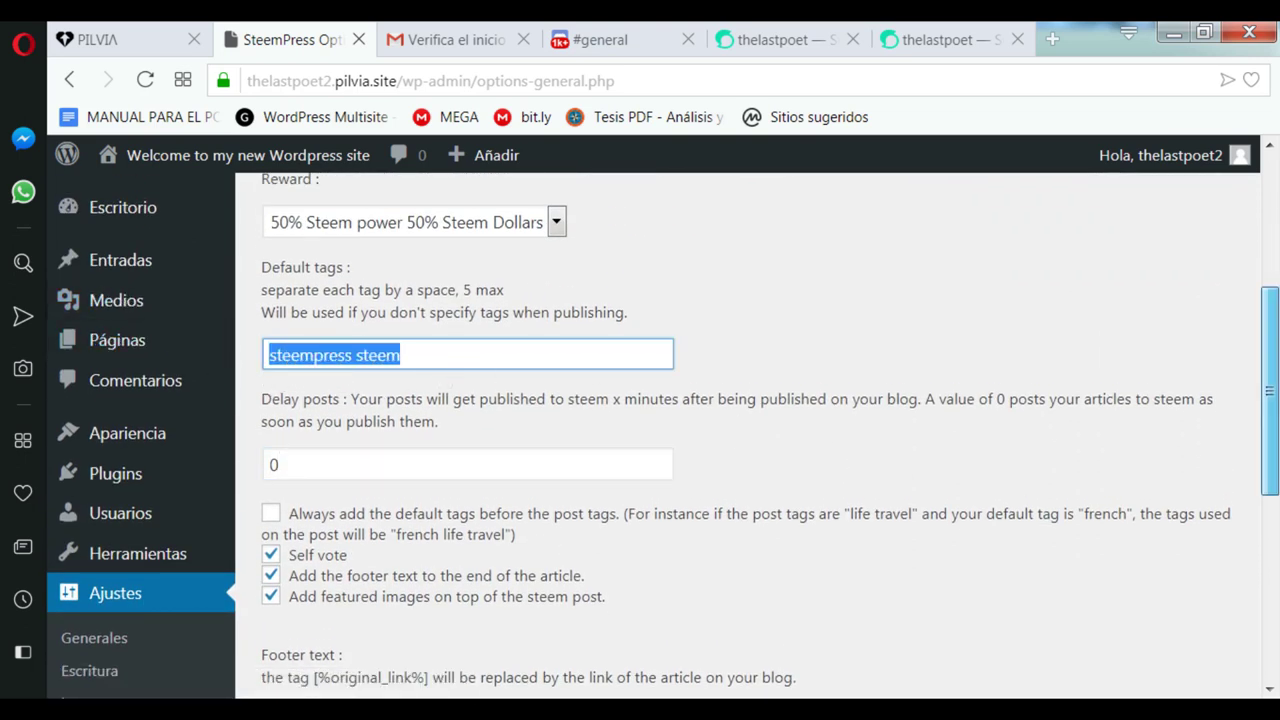
scroll(1270, 400, down, 1)
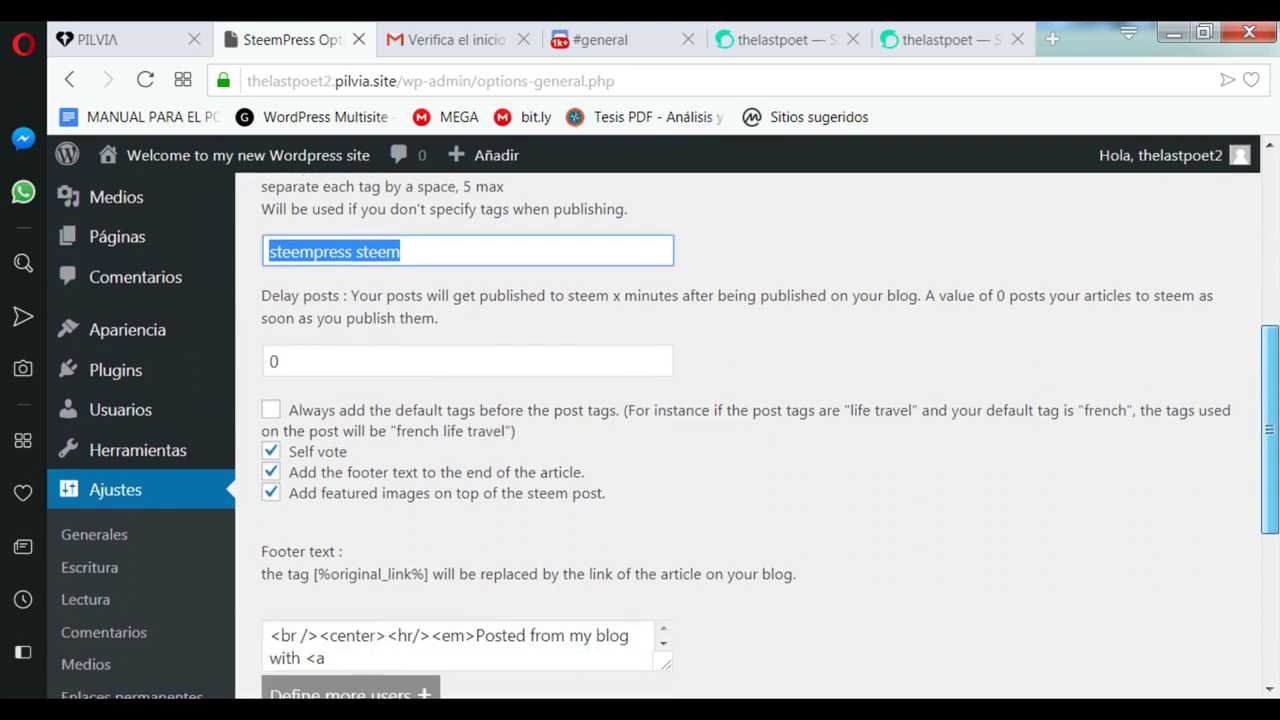
scroll(1270, 430, down, 2)
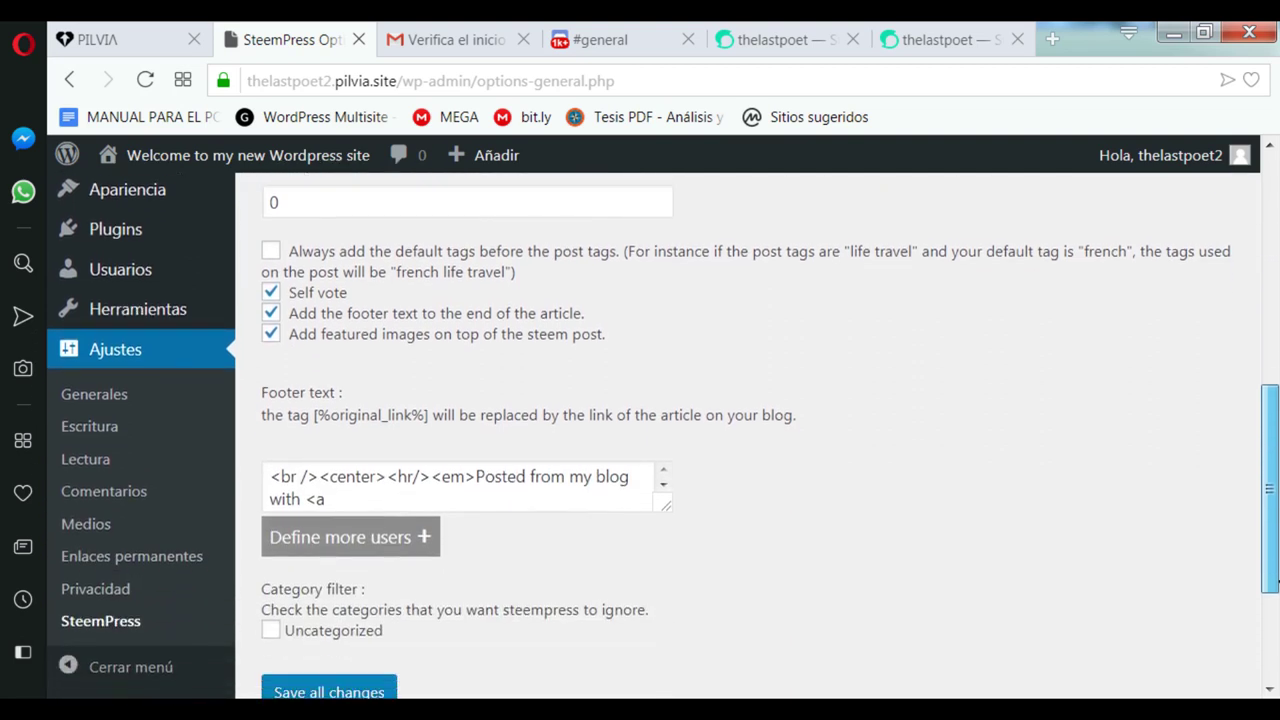
scroll(1270, 500, up, 1)
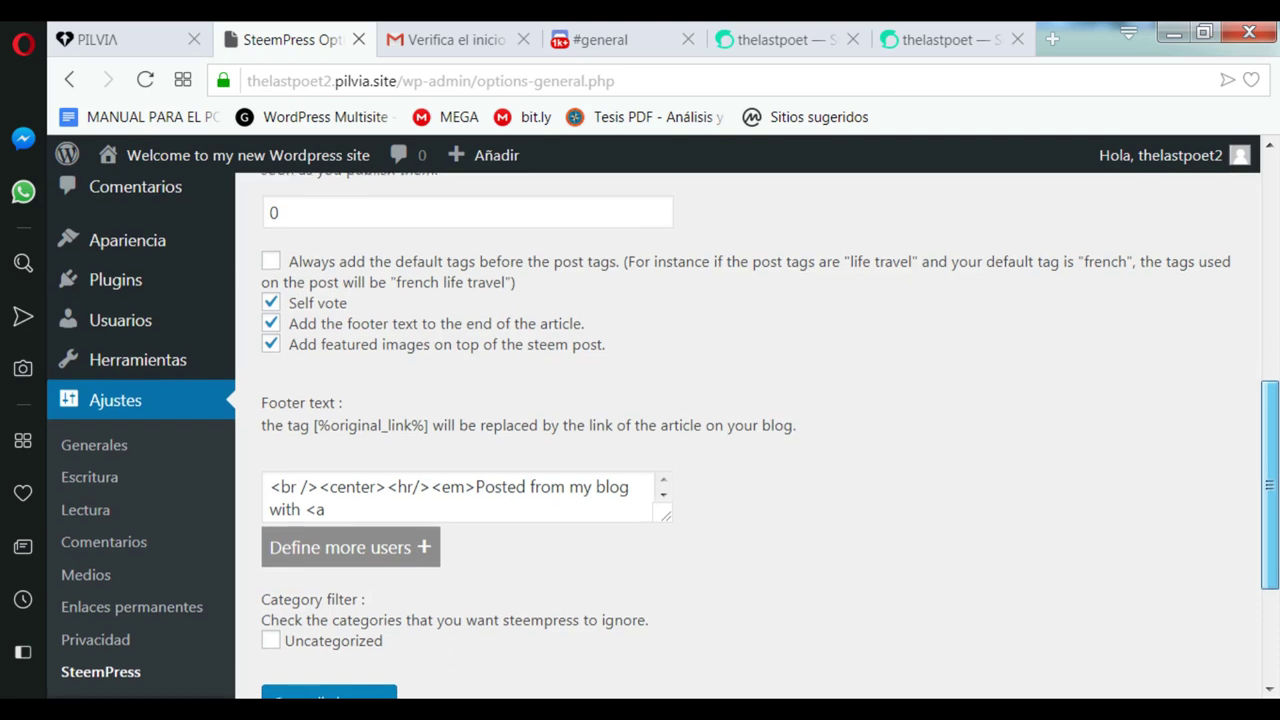
scroll(1273, 612, down, 1)
scroll(1273, 612, down, 2)
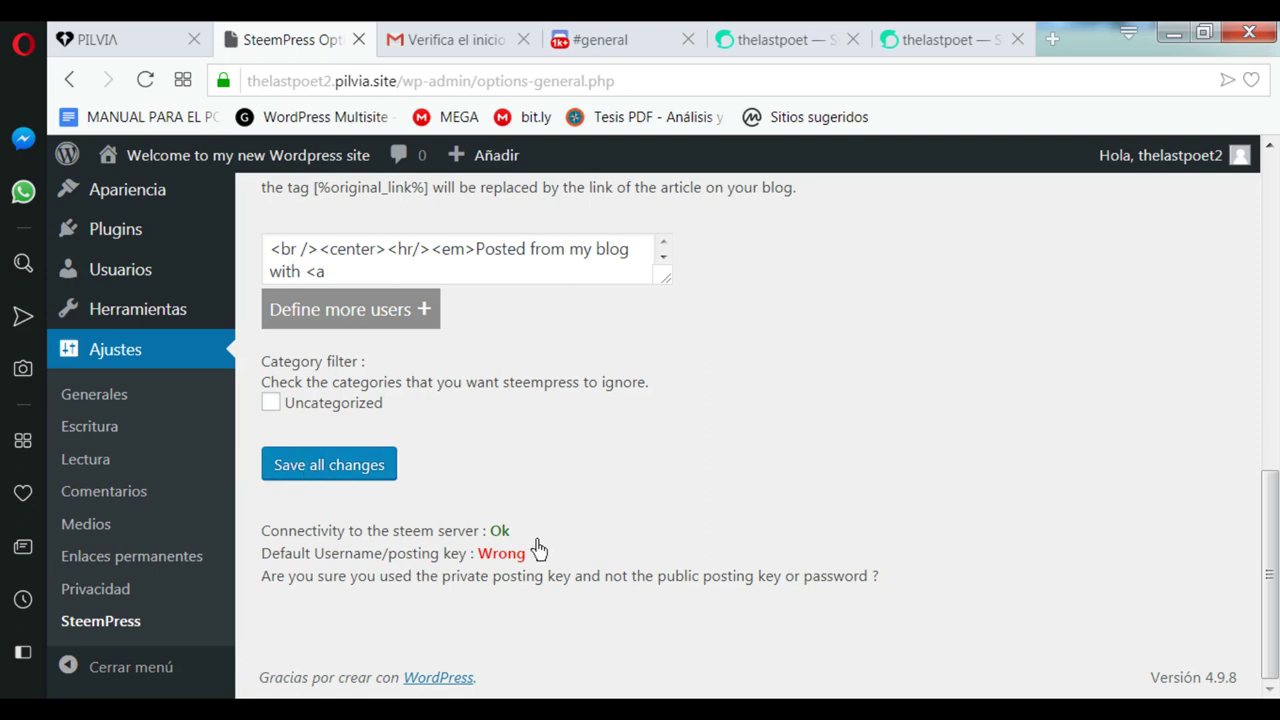
Check the Steem server connectivity and default username/posting key status beneath the SteemPress options.
double_click(499, 536)
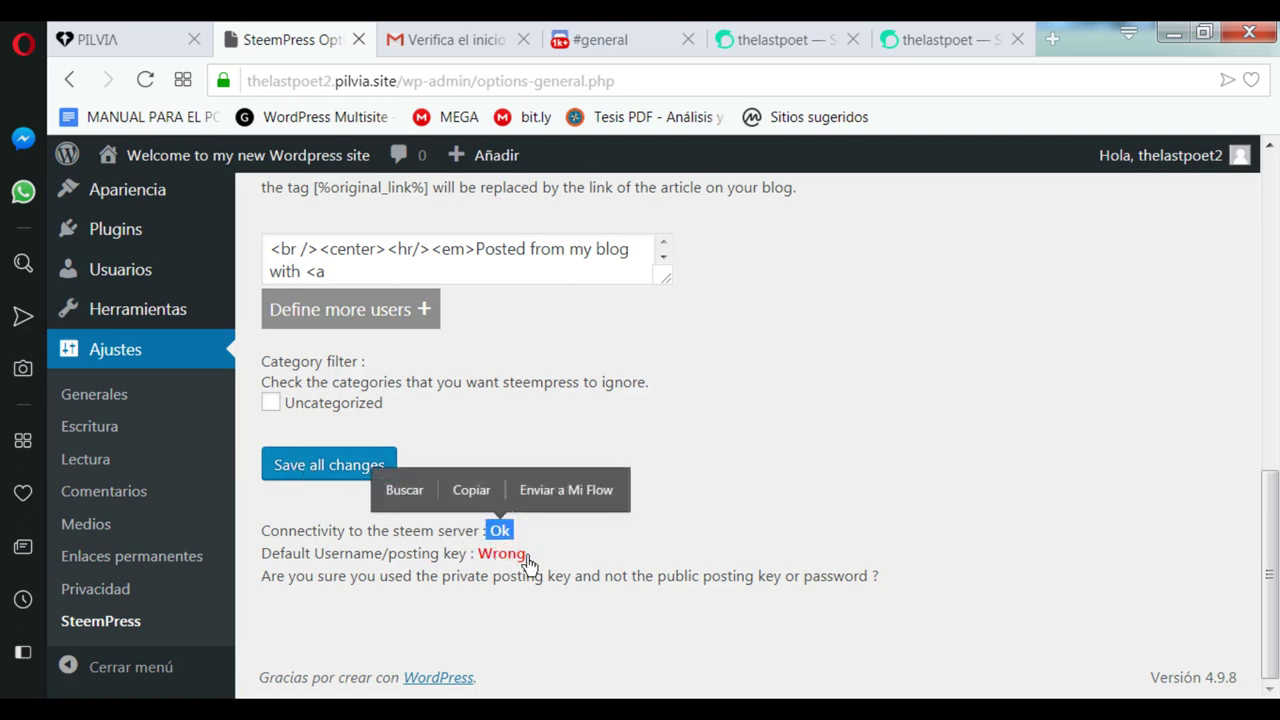
drag(530, 556, 499, 541)
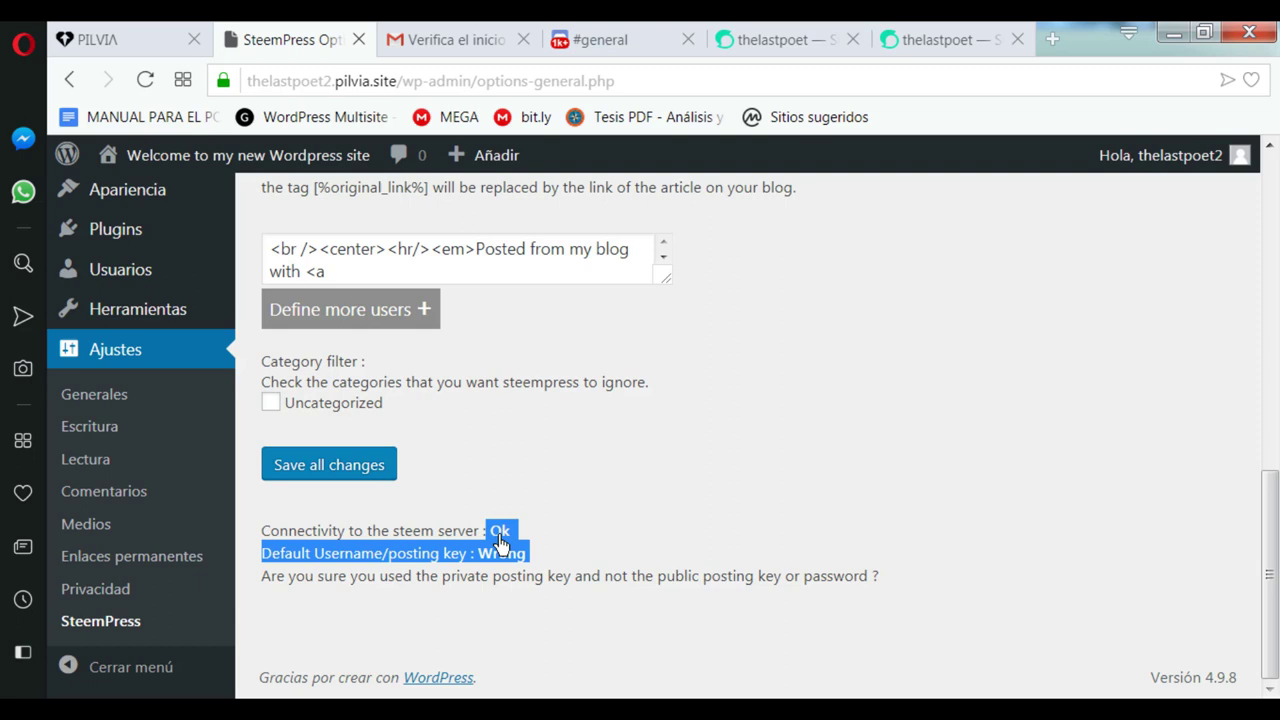
click(632, 539)
drag(1270, 576, 1188, 209)
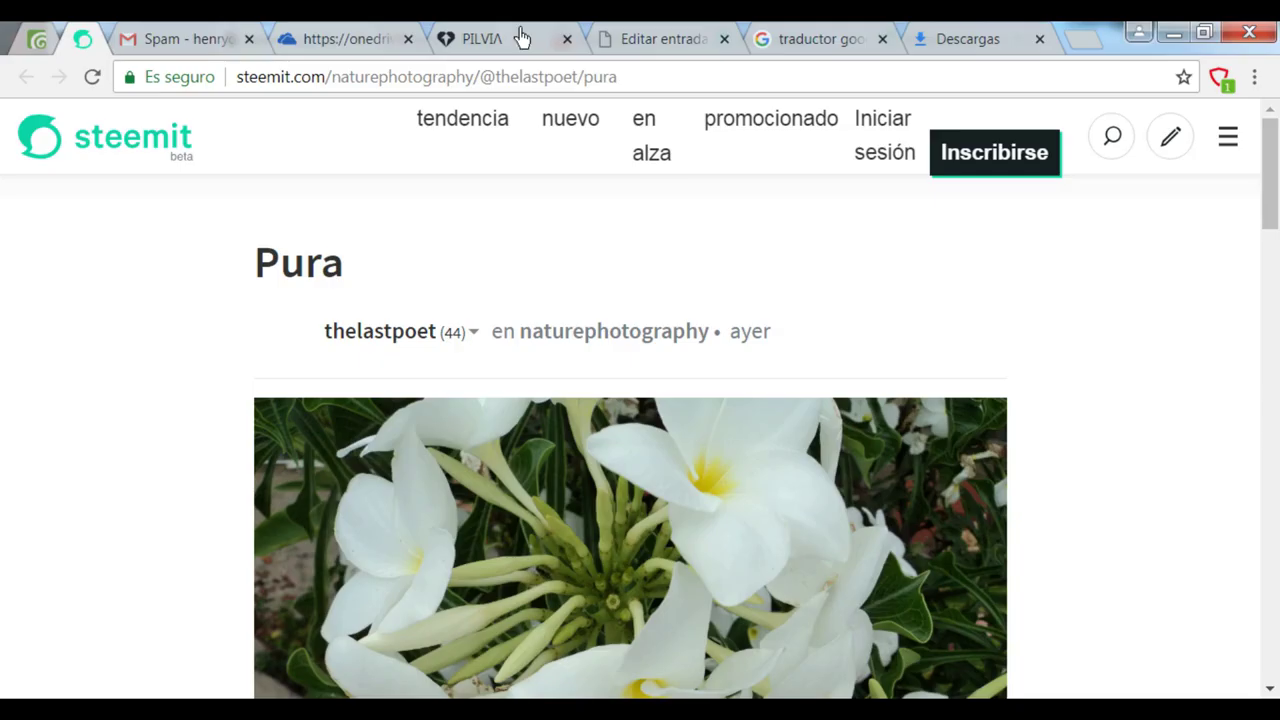
Review the title and content of the post "Como crear cuenta de steempres gratis" in the WordPress editor in Chrome.
click(690, 50)
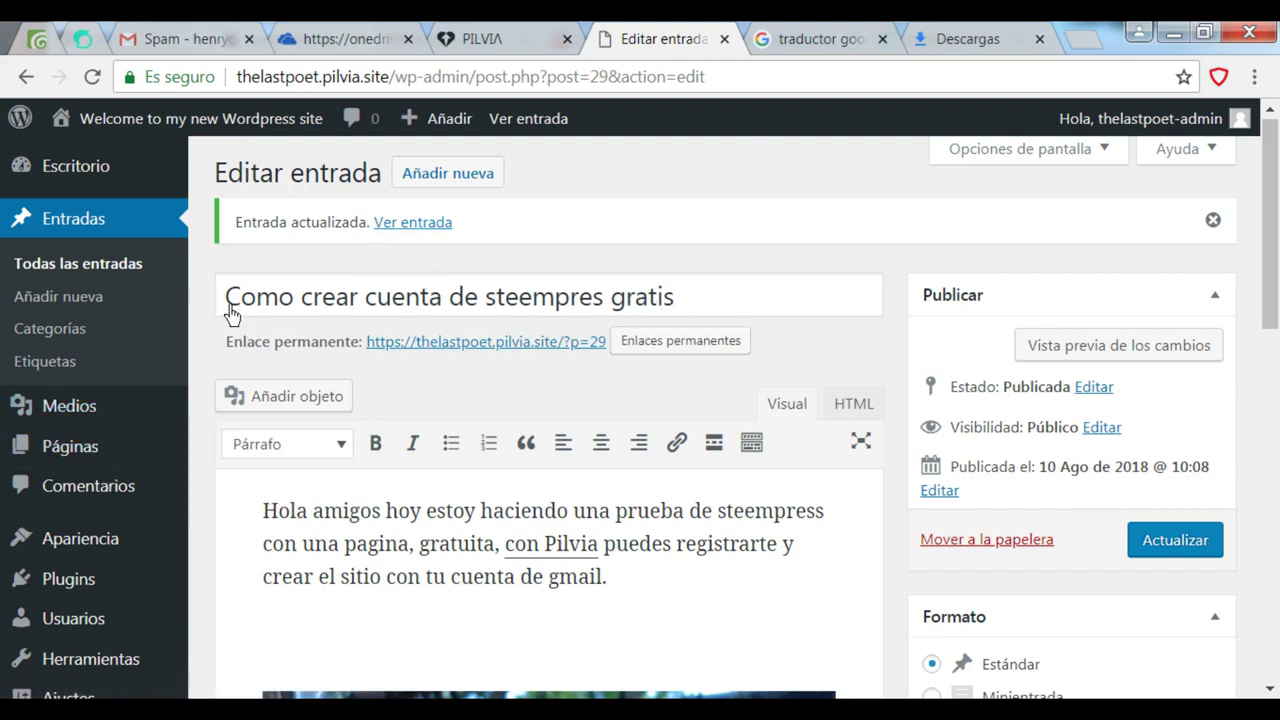
drag(240, 314, 723, 318)
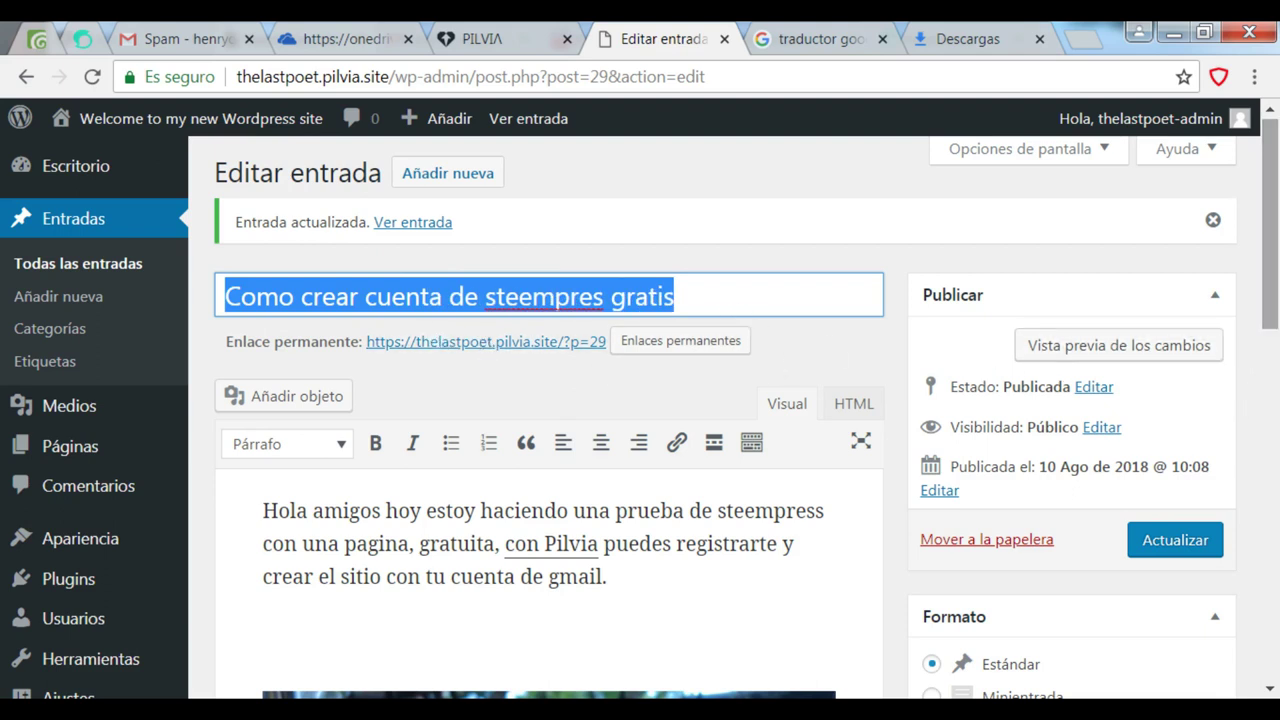
scroll(1268, 250, down, 2)
scroll(1268, 250, down, 1)
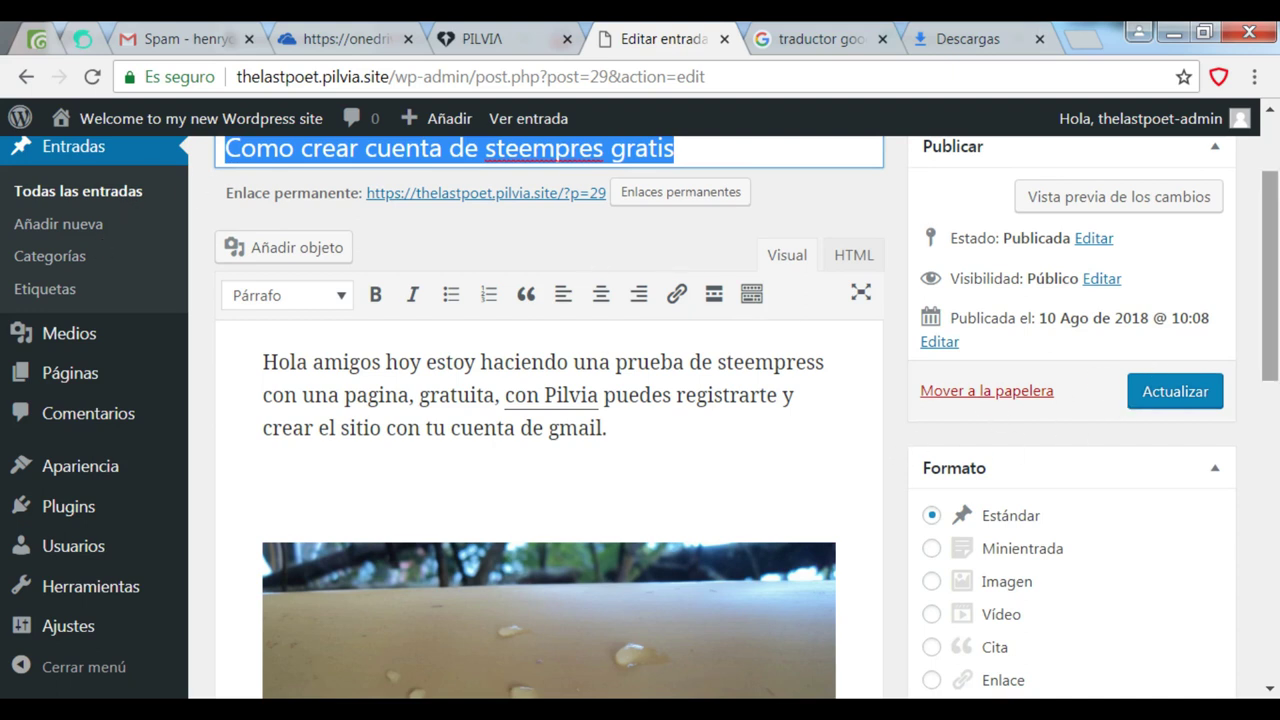
scroll(130, 205, up, 3)
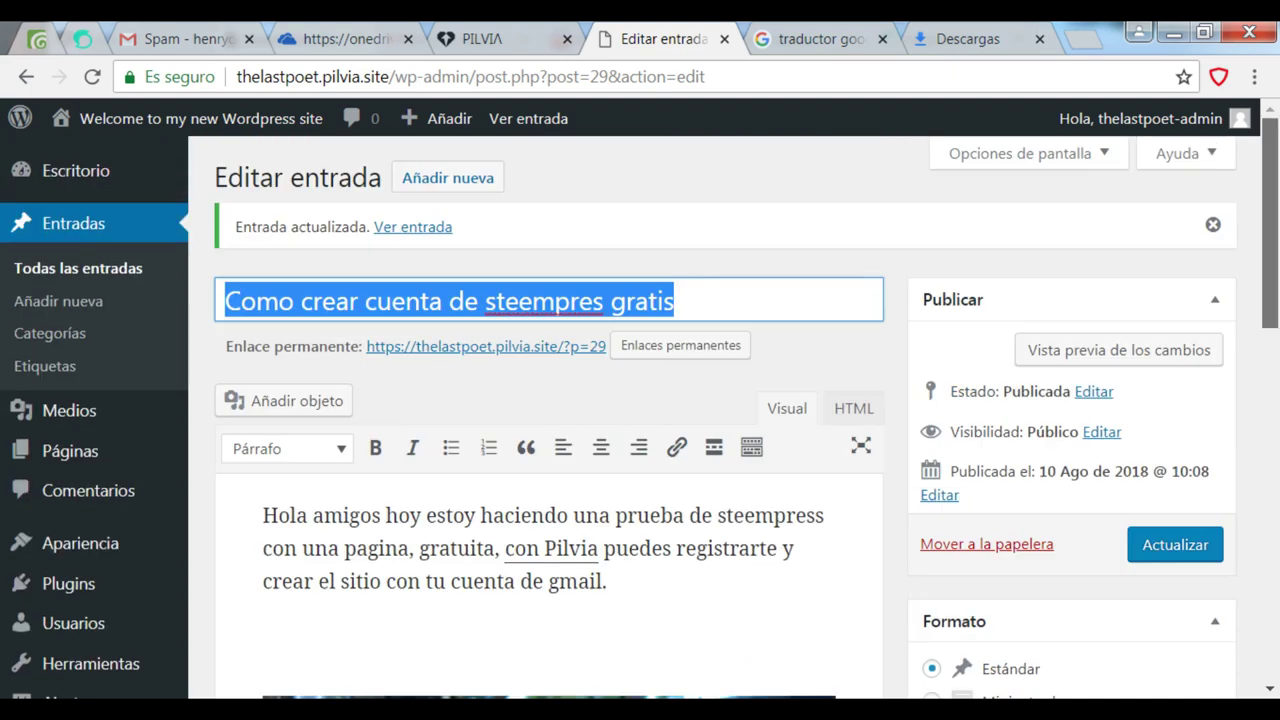
Start a new blank post from the list of all posts and place the cursor in its body.
click(88, 243)
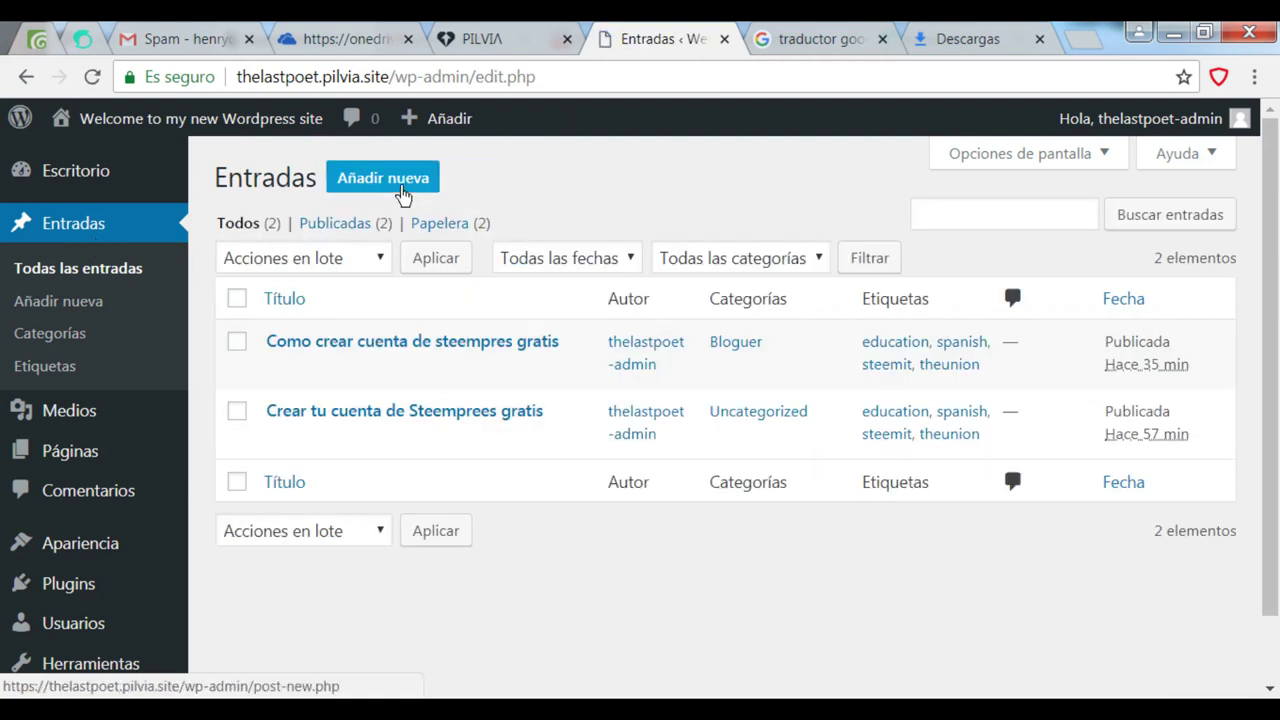
click(404, 188)
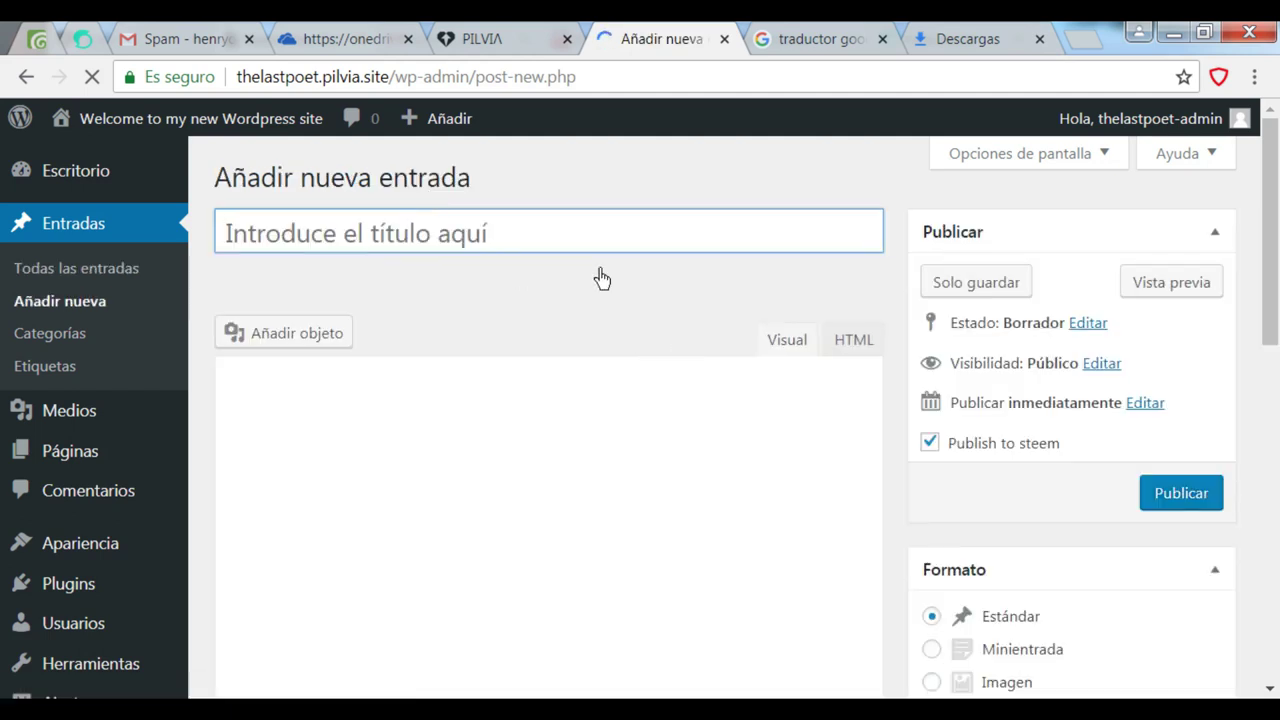
click(480, 247)
click(379, 451)
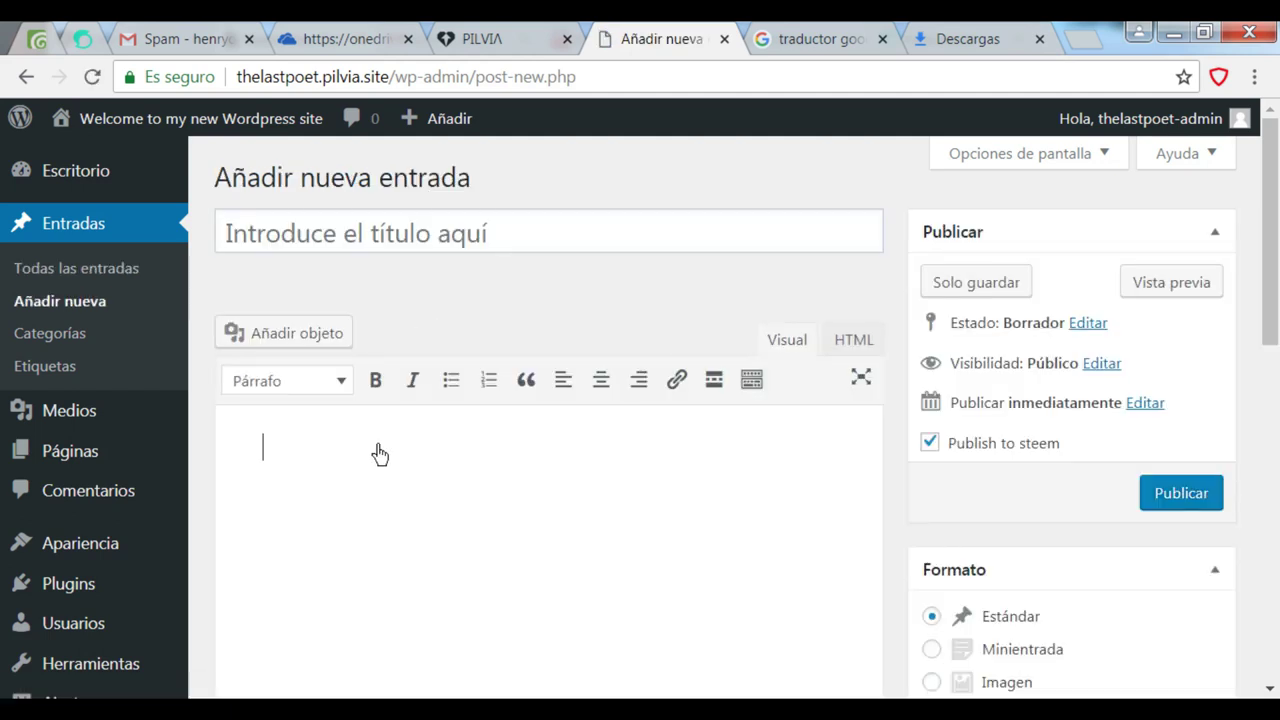
Examine the new post's categories and tags sections and show the most used tags.
scroll(495, 462, down, 2)
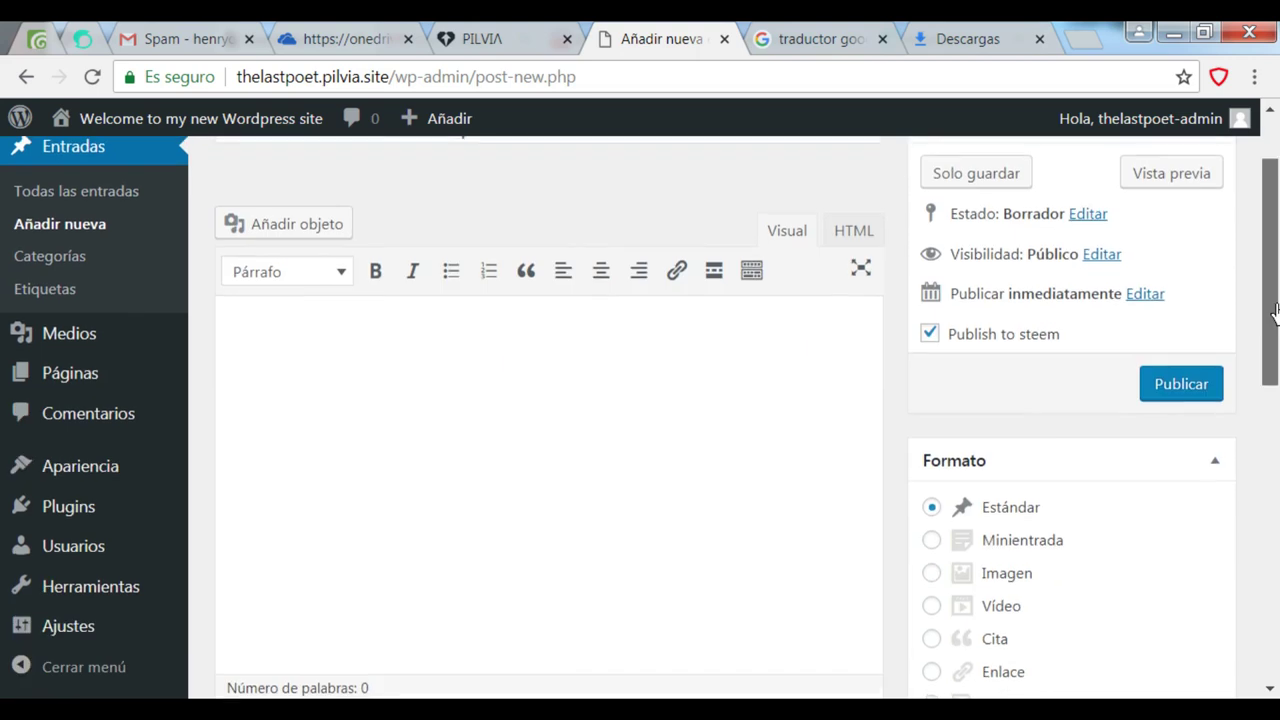
drag(1270, 330, 1242, 545)
click(991, 634)
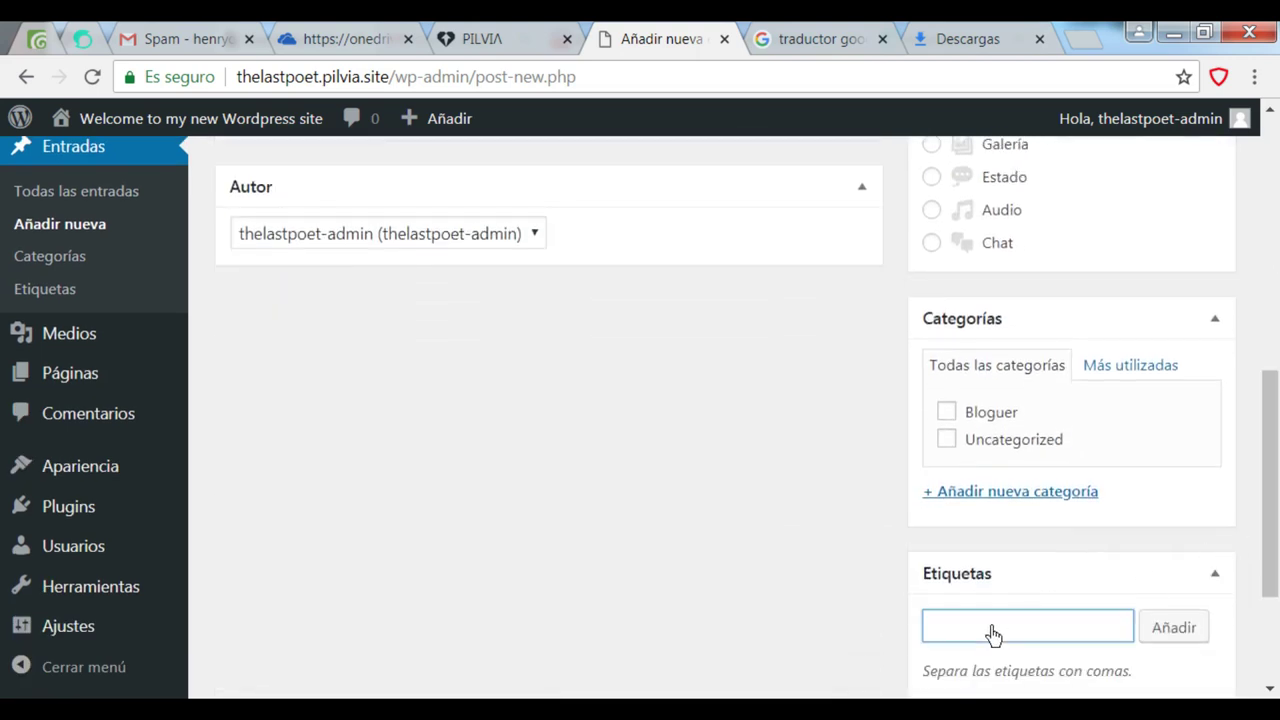
scroll(1137, 526, down, 2)
click(1055, 530)
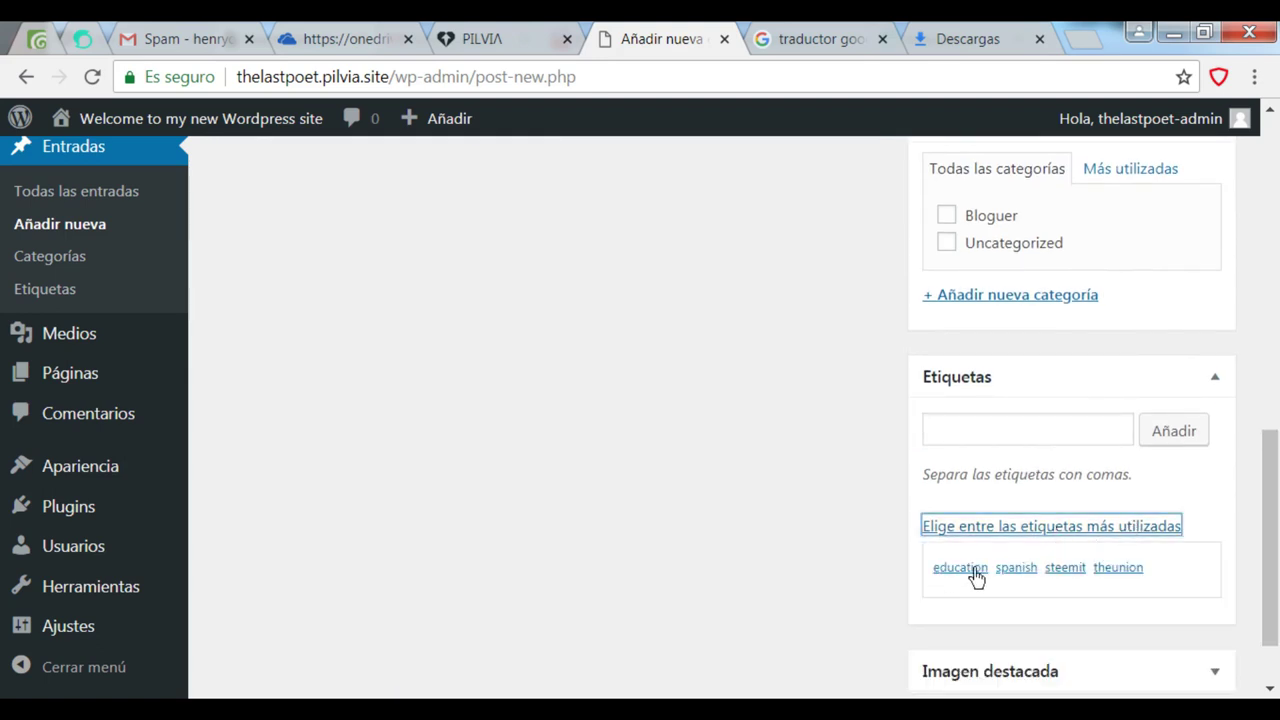
Check the "Publish to steem" option in the new post's publishing settings.
scroll(1268, 487, up, 10)
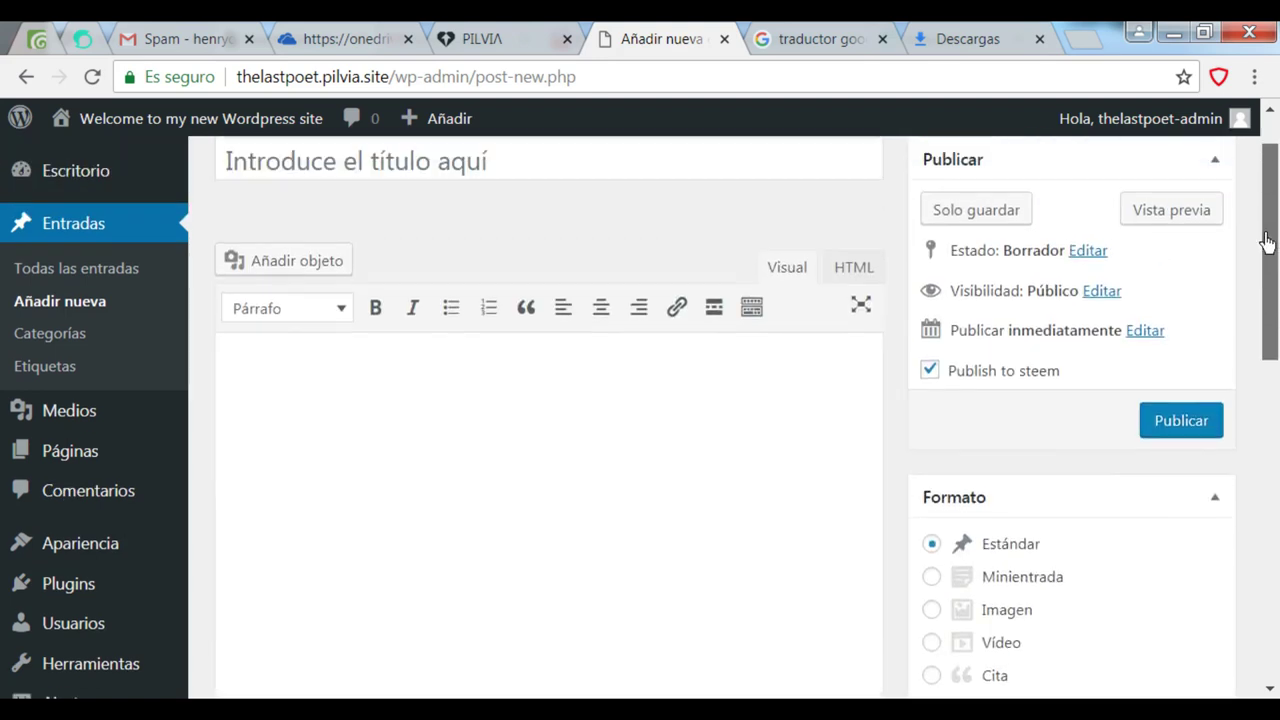
drag(1058, 400, 950, 392)
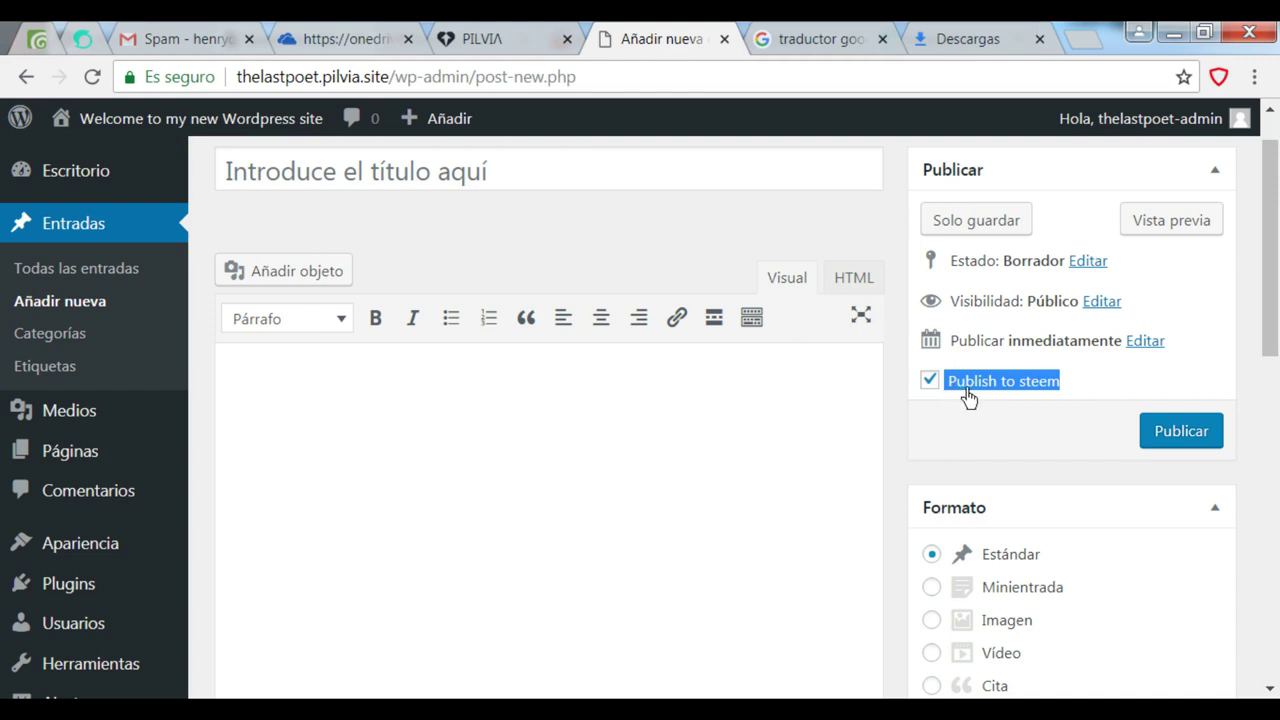
scroll(1270, 228, up, 1)
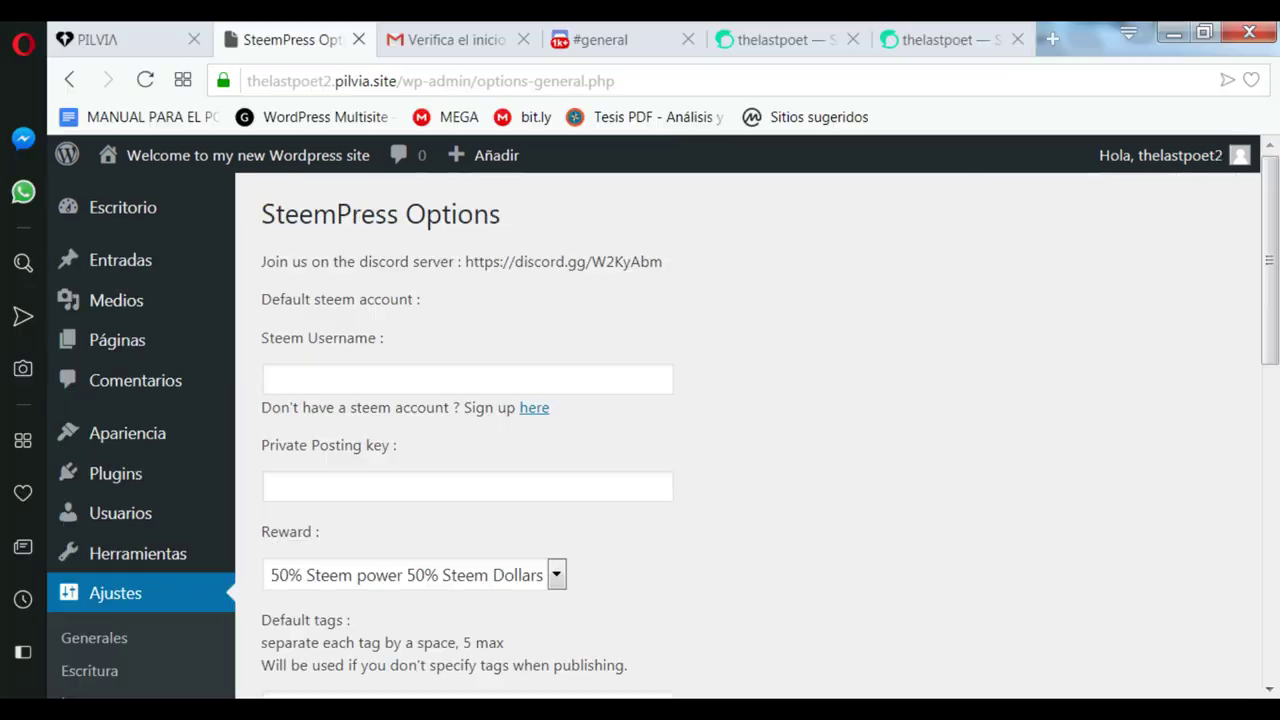
Switch to the Steemit blog in Opera and open the post "Como crear cuenta de steempres gratis".
click(785, 40)
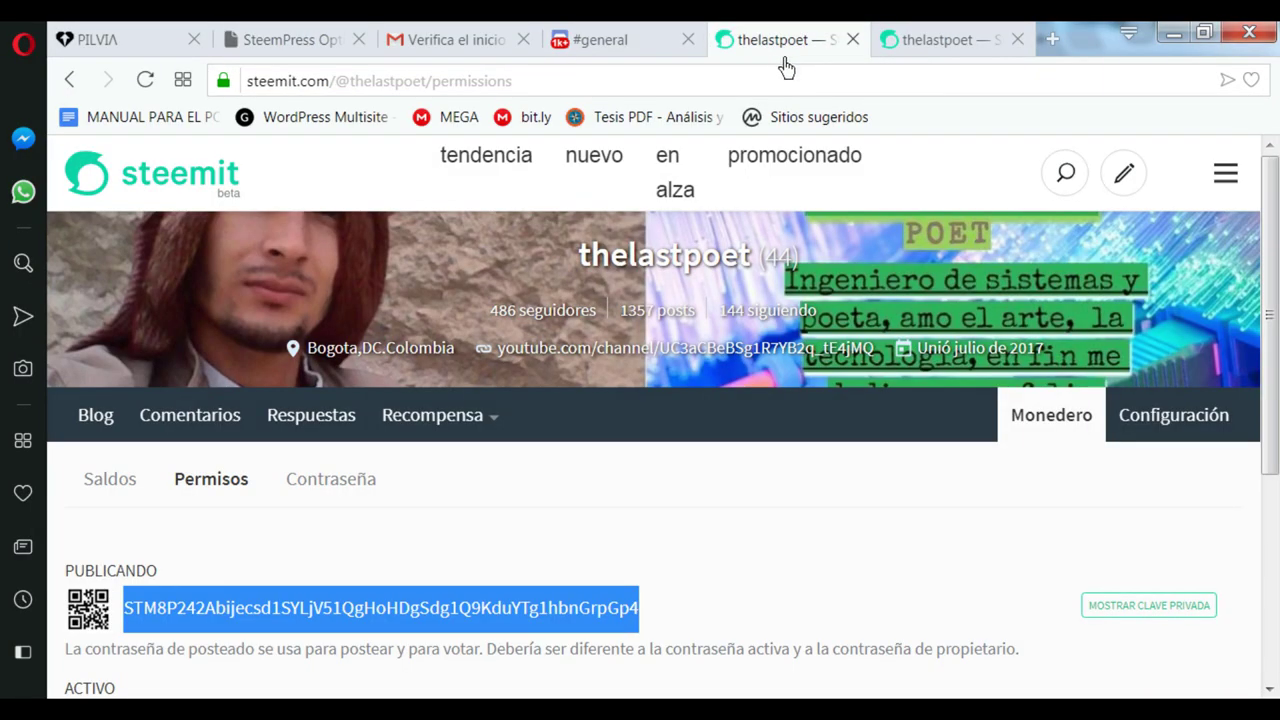
click(960, 42)
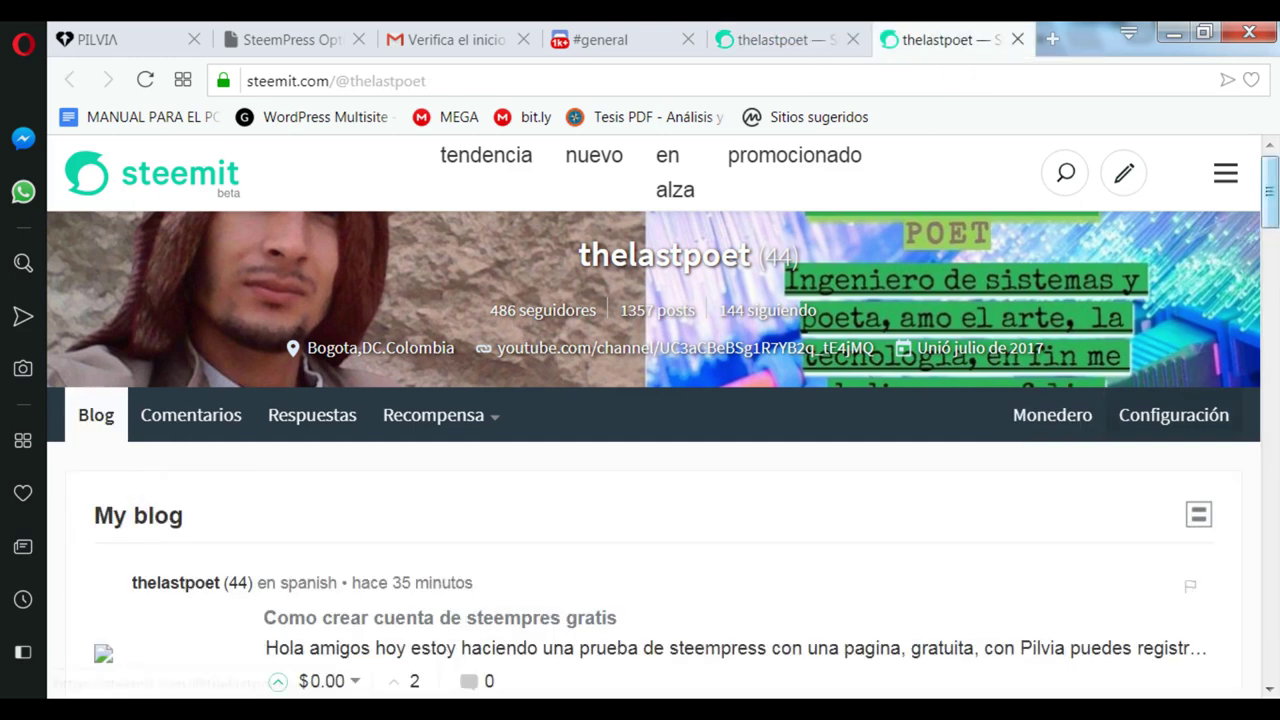
drag(1270, 200, 1272, 265)
scroll(643, 343, up, 2)
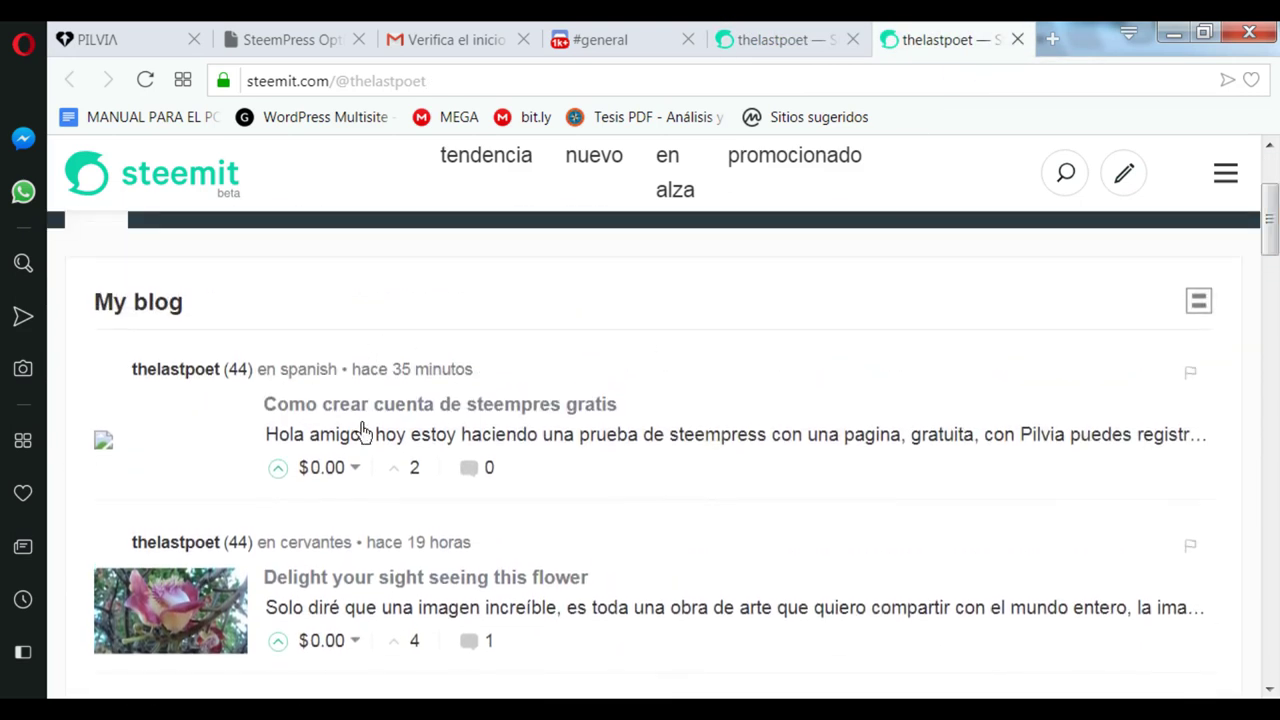
click(375, 412)
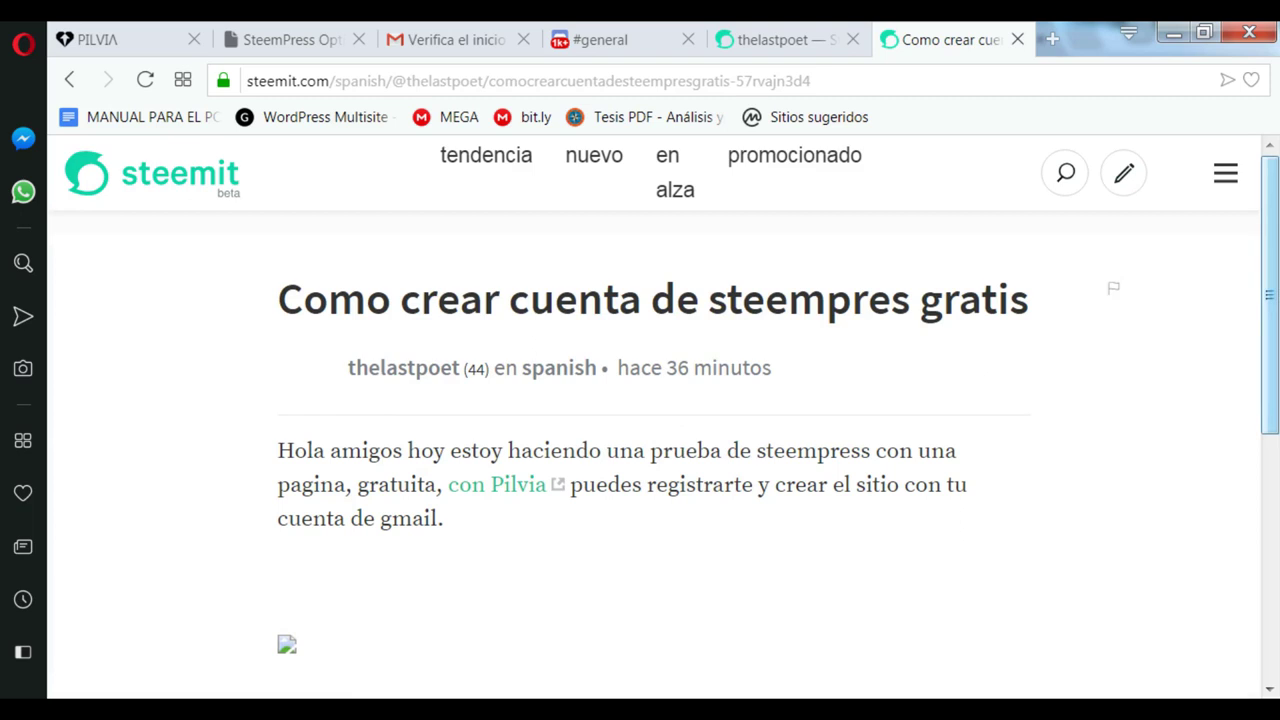
Review the Steemit post's text, SteemPress footer link and tags, and return to the author's blog.
scroll(1274, 368, down, 1)
drag(1274, 368, 1263, 567)
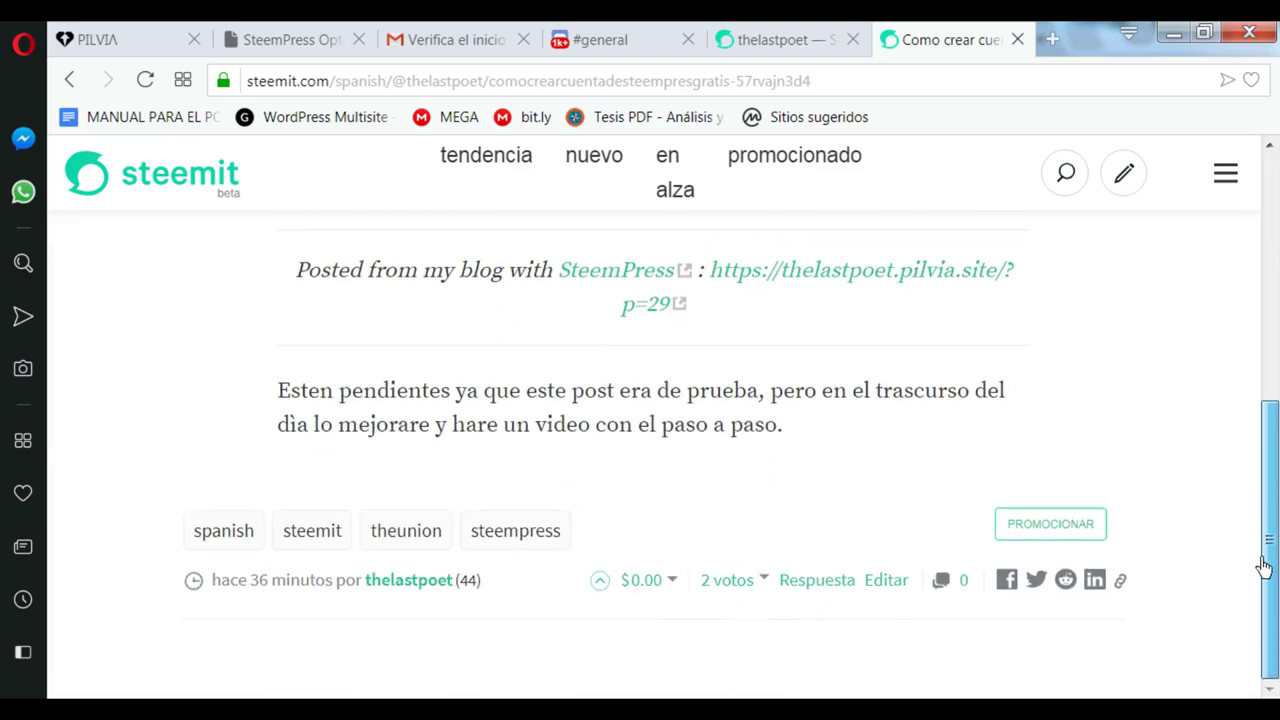
scroll(660, 590, up, 6)
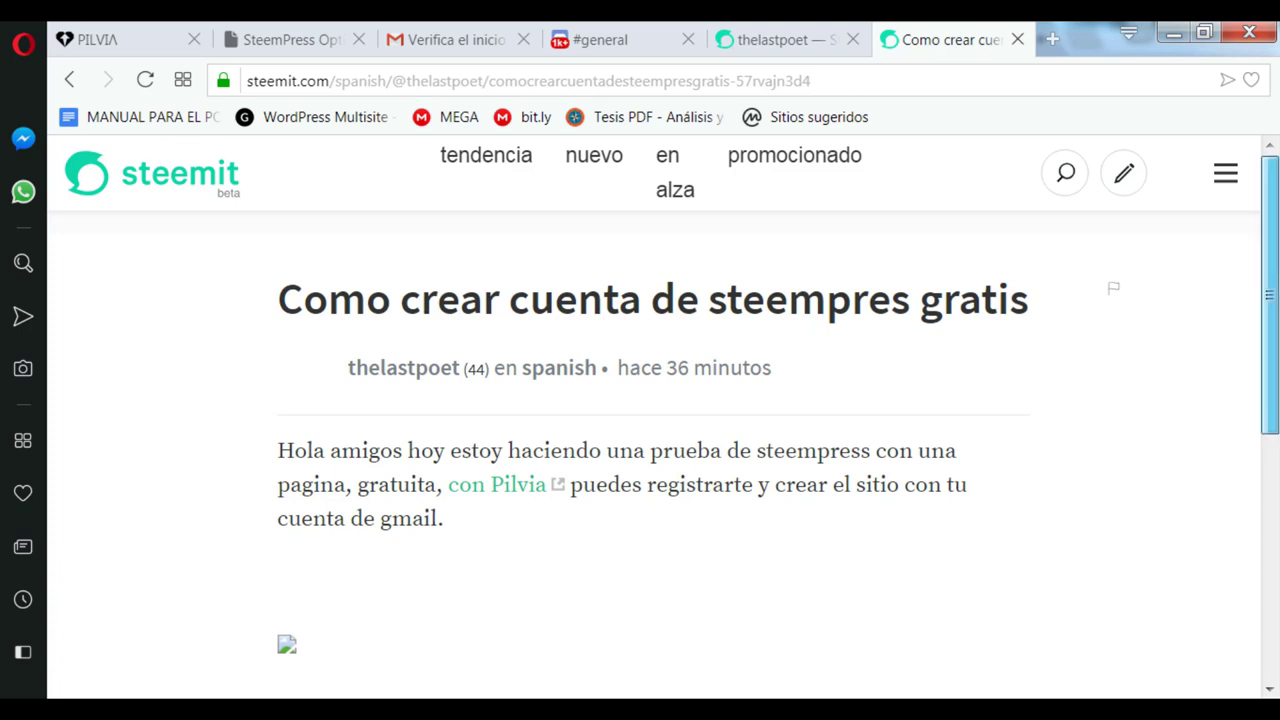
scroll(858, 428, down, 1)
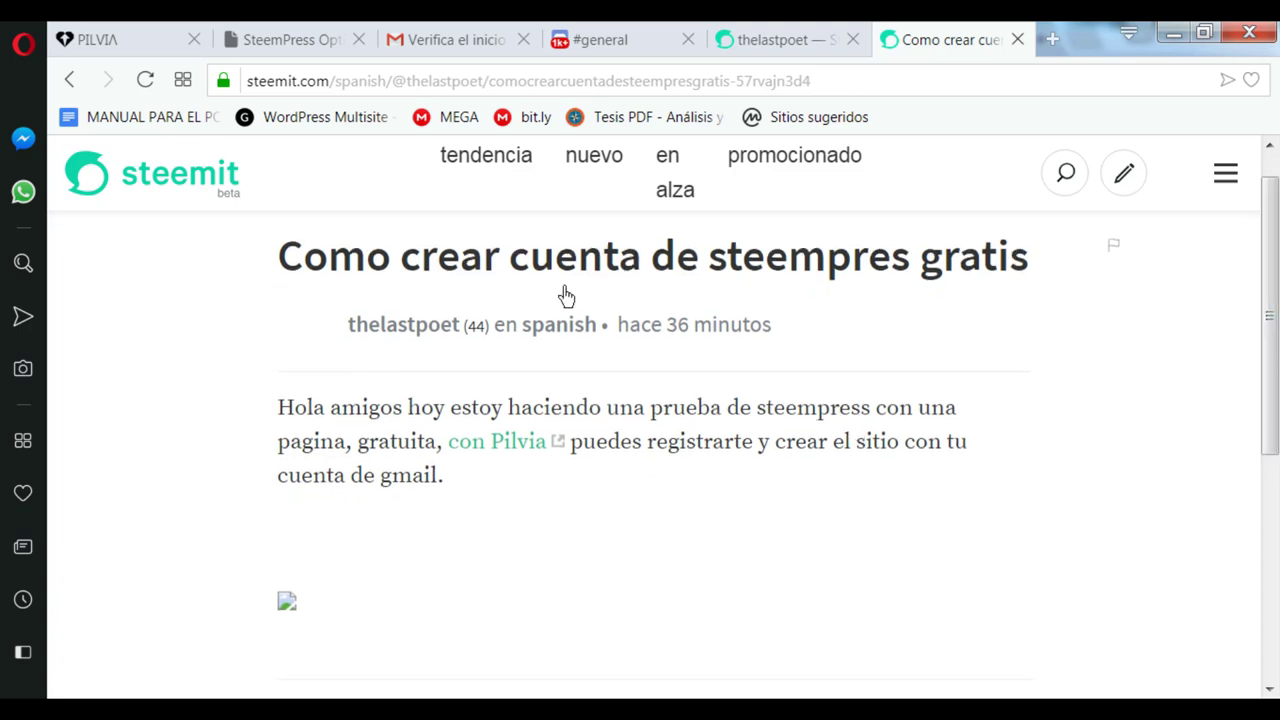
click(385, 340)
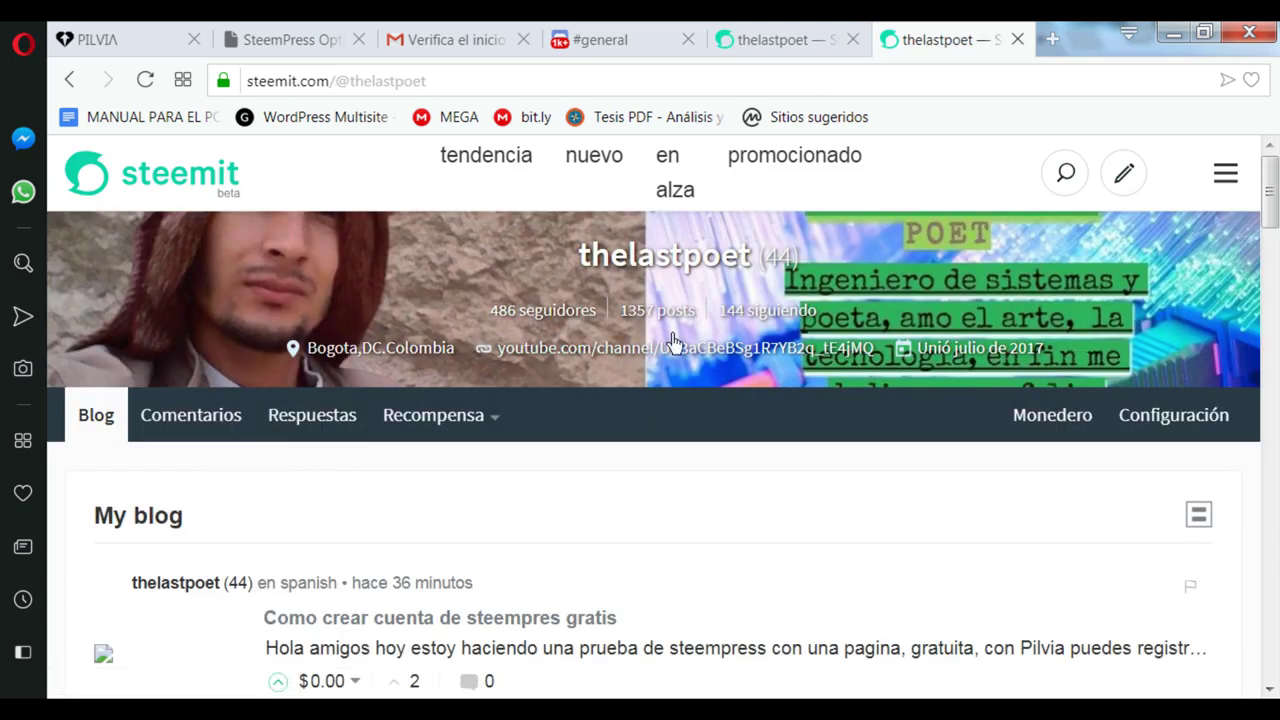